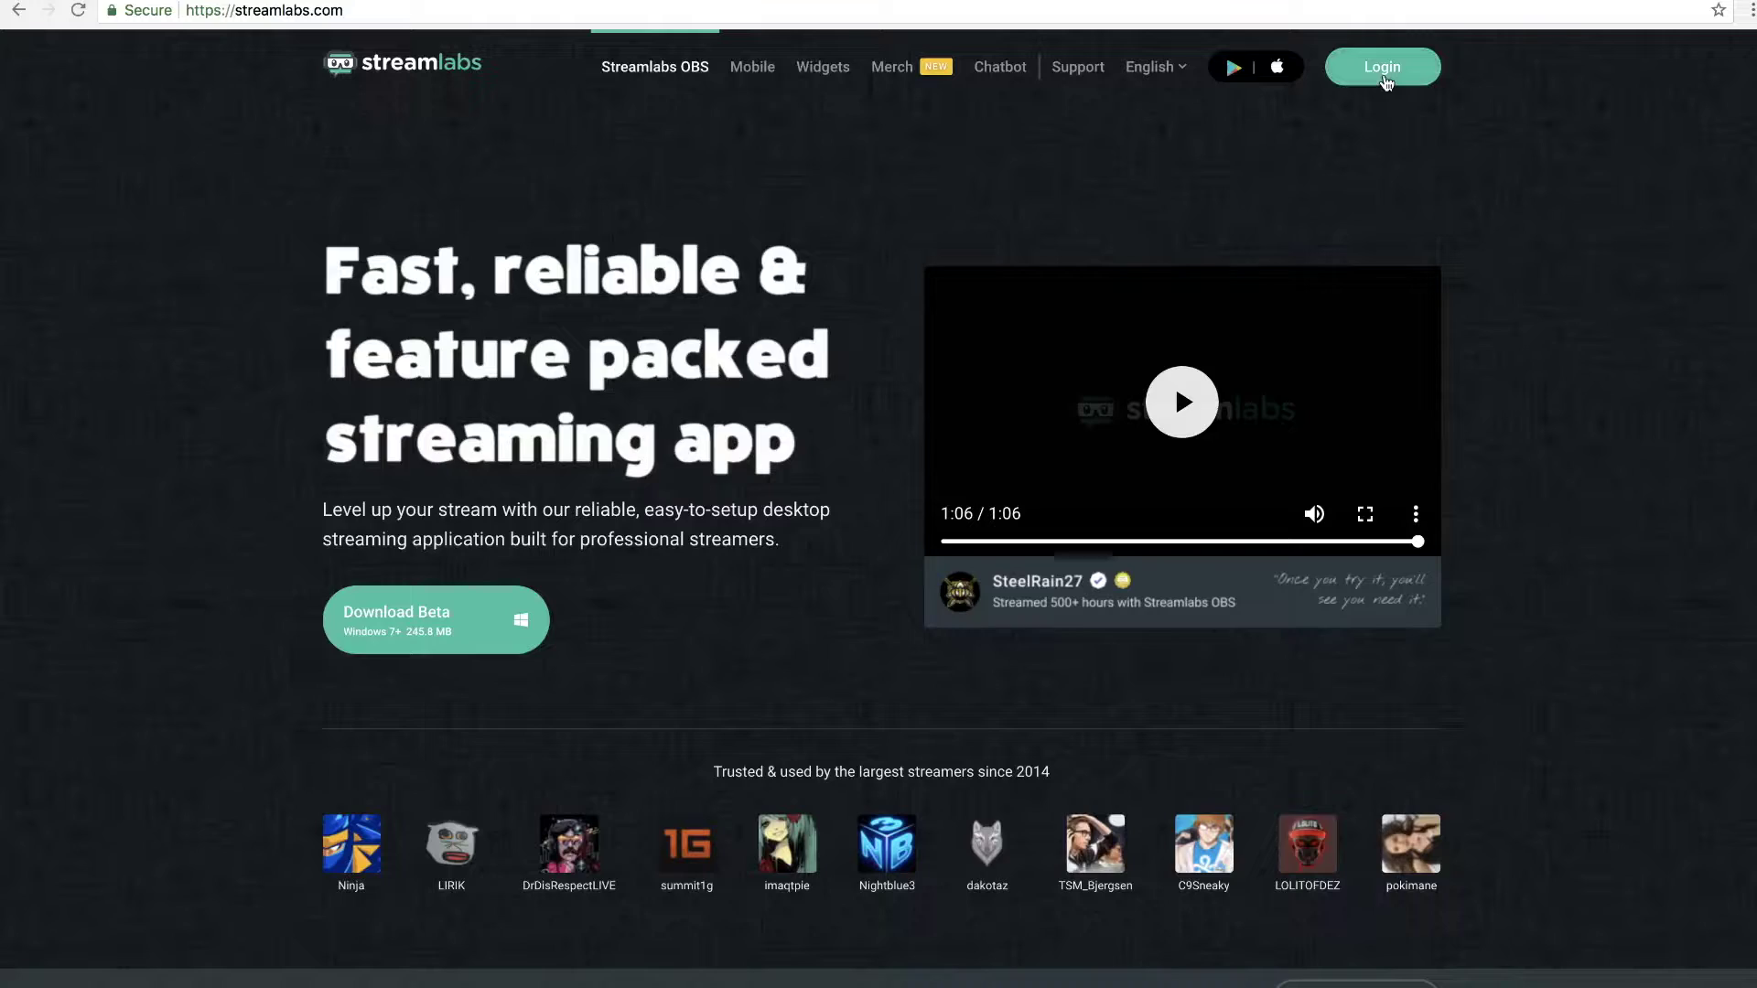
Step: Log in to Streamlabs and open the Alert Box widget page from the dashboard sidebar
{"action": "left_click", "coordinate": [1385, 72]}
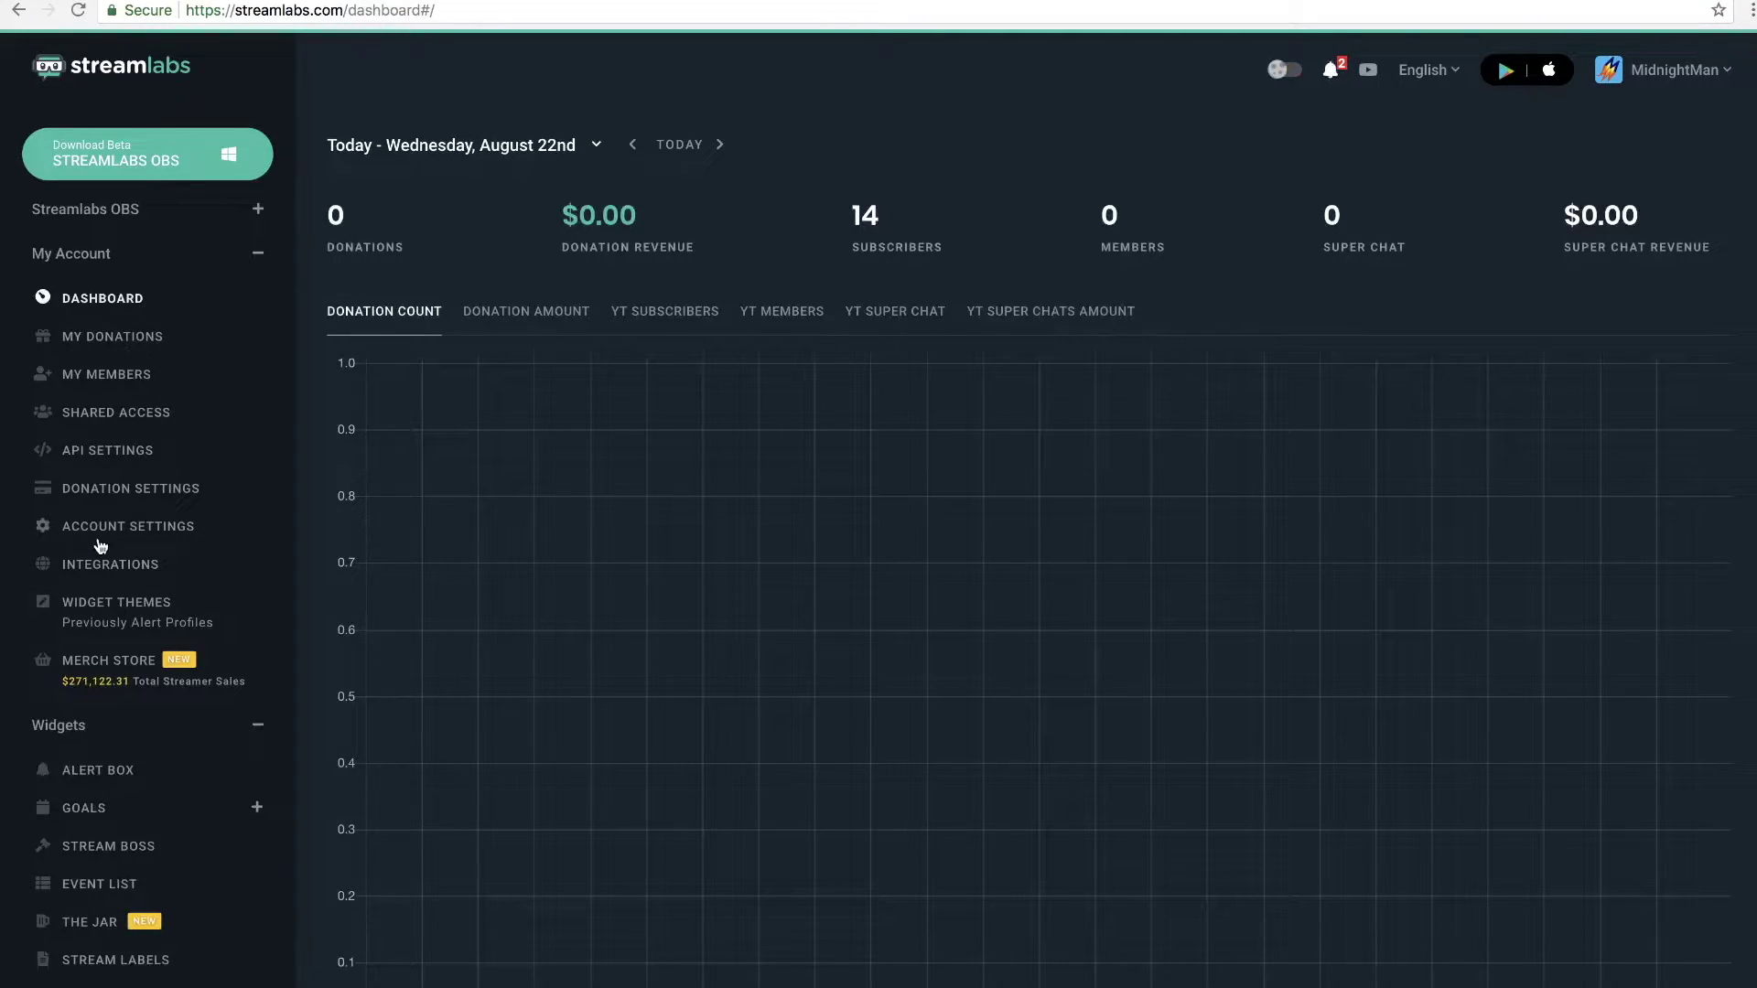
{"action": "scroll", "coordinate": [121, 444], "scroll_direction": "down", "scroll_amount": 2}
{"action": "scroll", "coordinate": [125, 449], "scroll_direction": "up", "scroll_amount": 2}
{"action": "scroll", "coordinate": [99, 611], "scroll_direction": "down", "scroll_amount": 3}
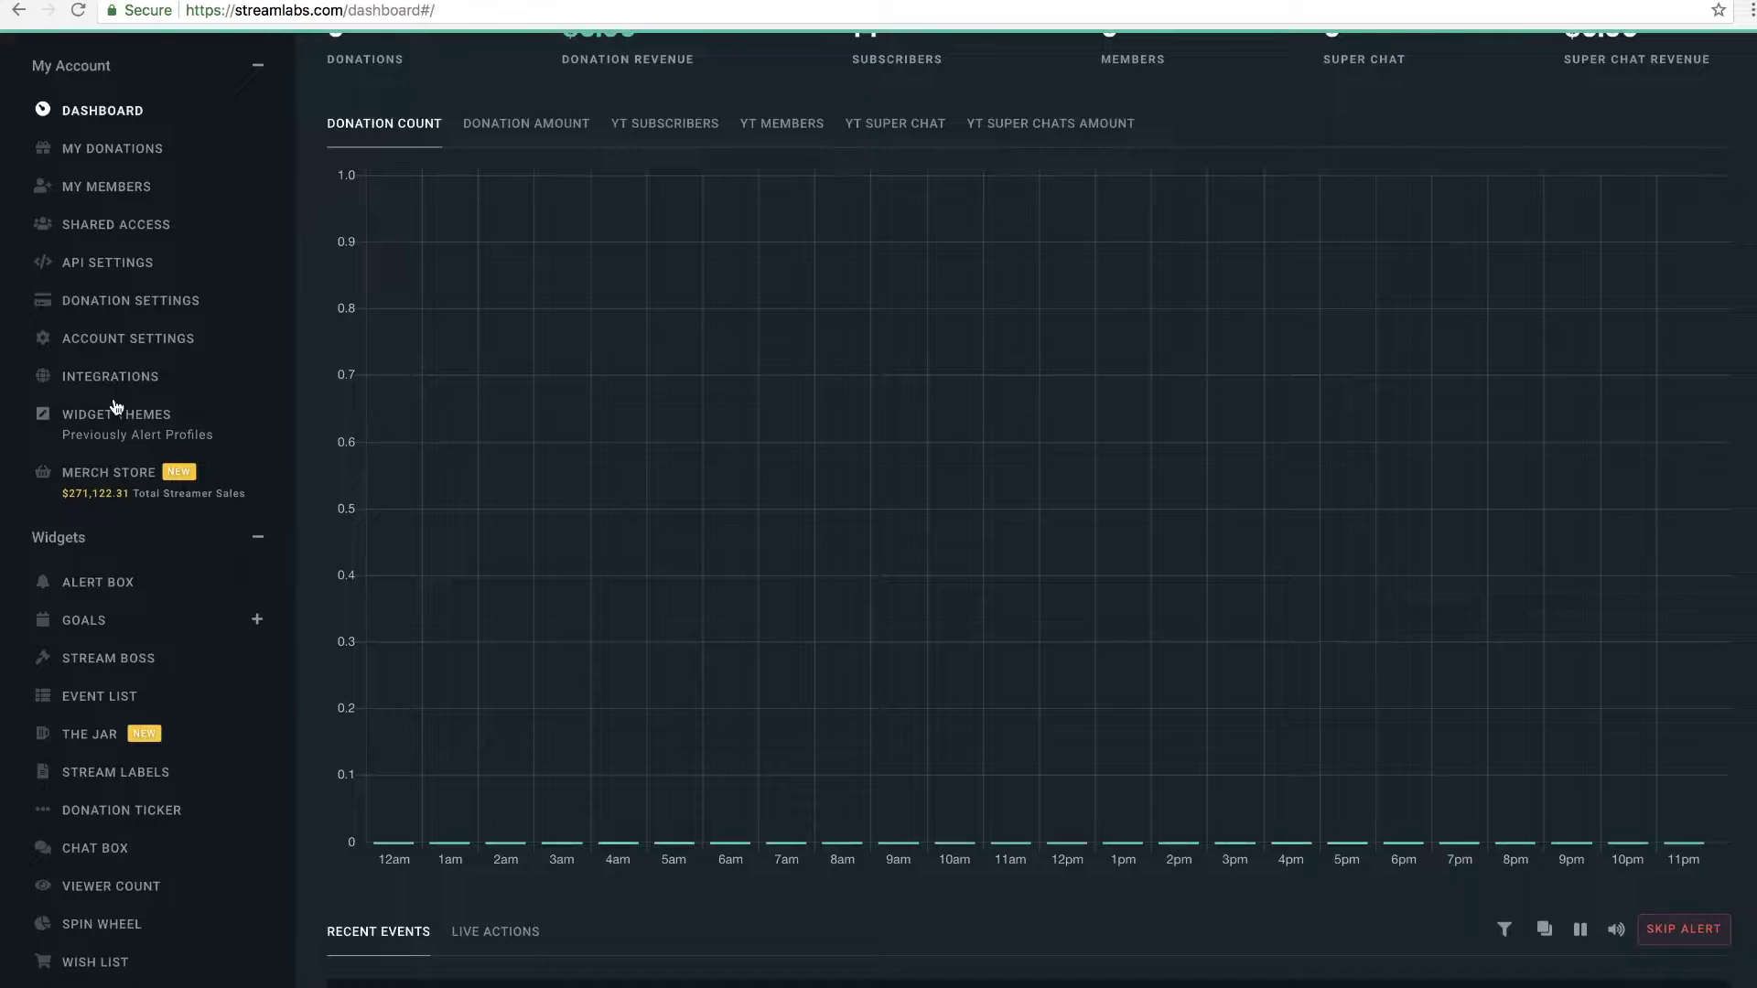
{"action": "left_click", "coordinate": [127, 582]}
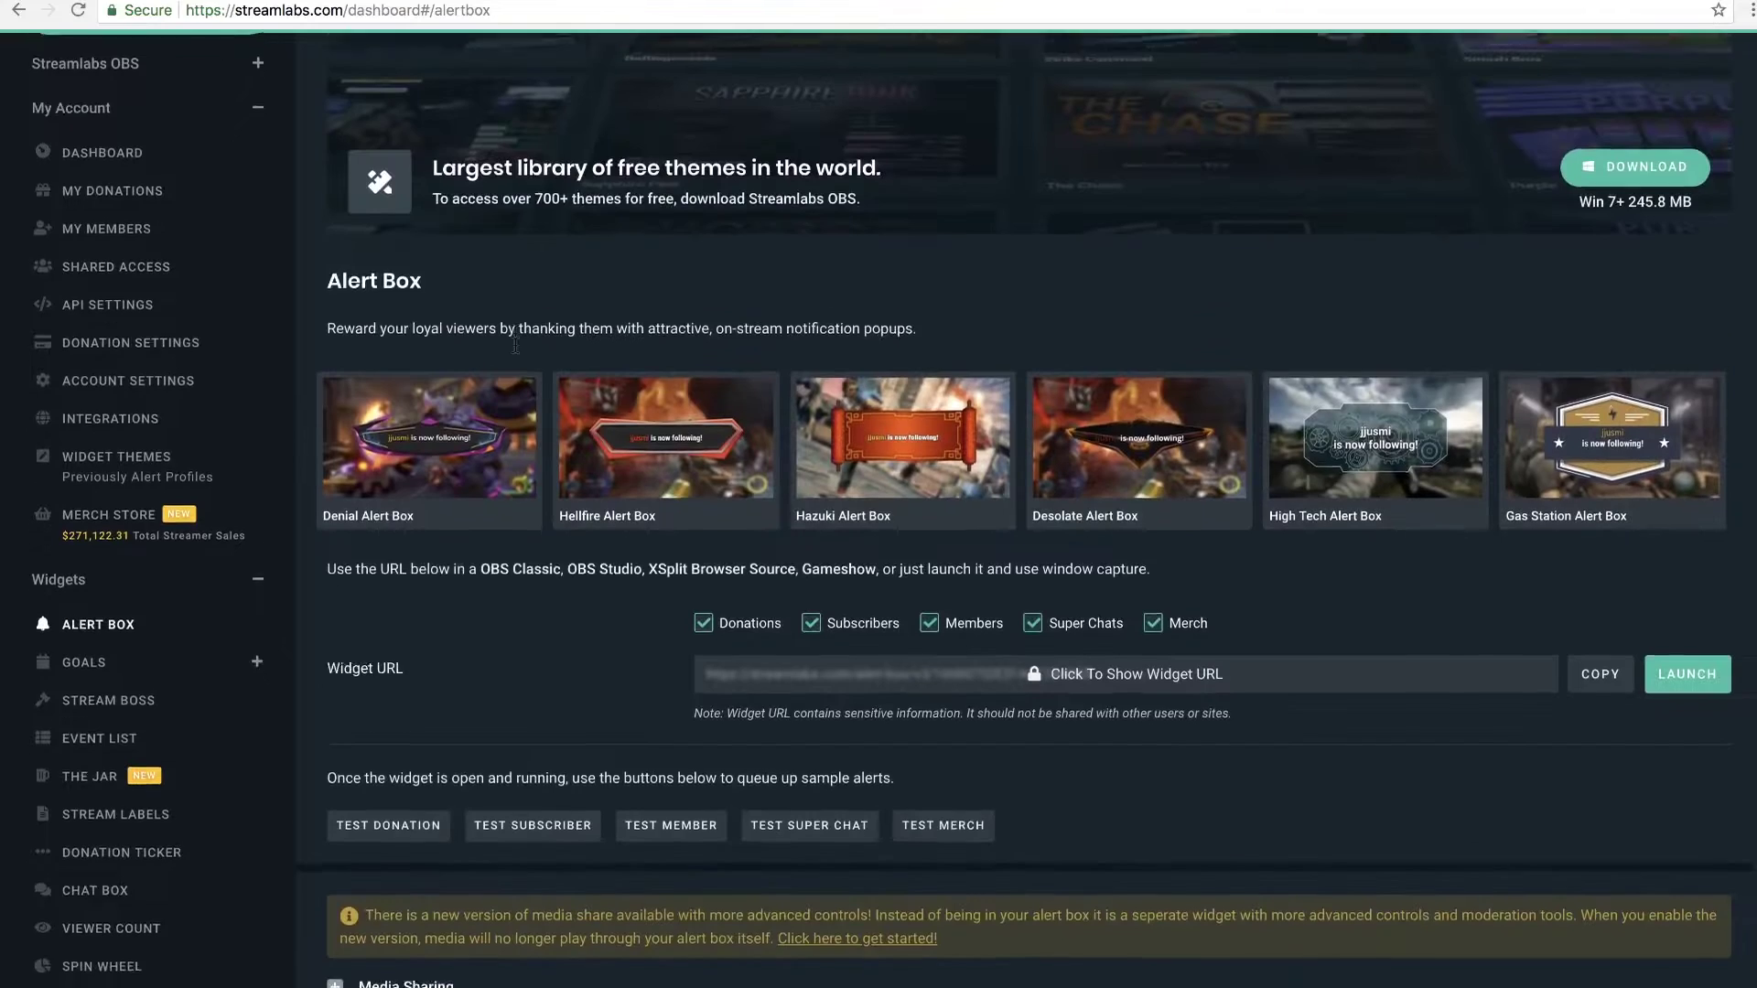
Step: Browse the Alert Box's Subscribers, Members and General Settings tabs, then return to Subscribers
{"action": "scroll", "coordinate": [515, 344], "scroll_direction": "down", "scroll_amount": 6}
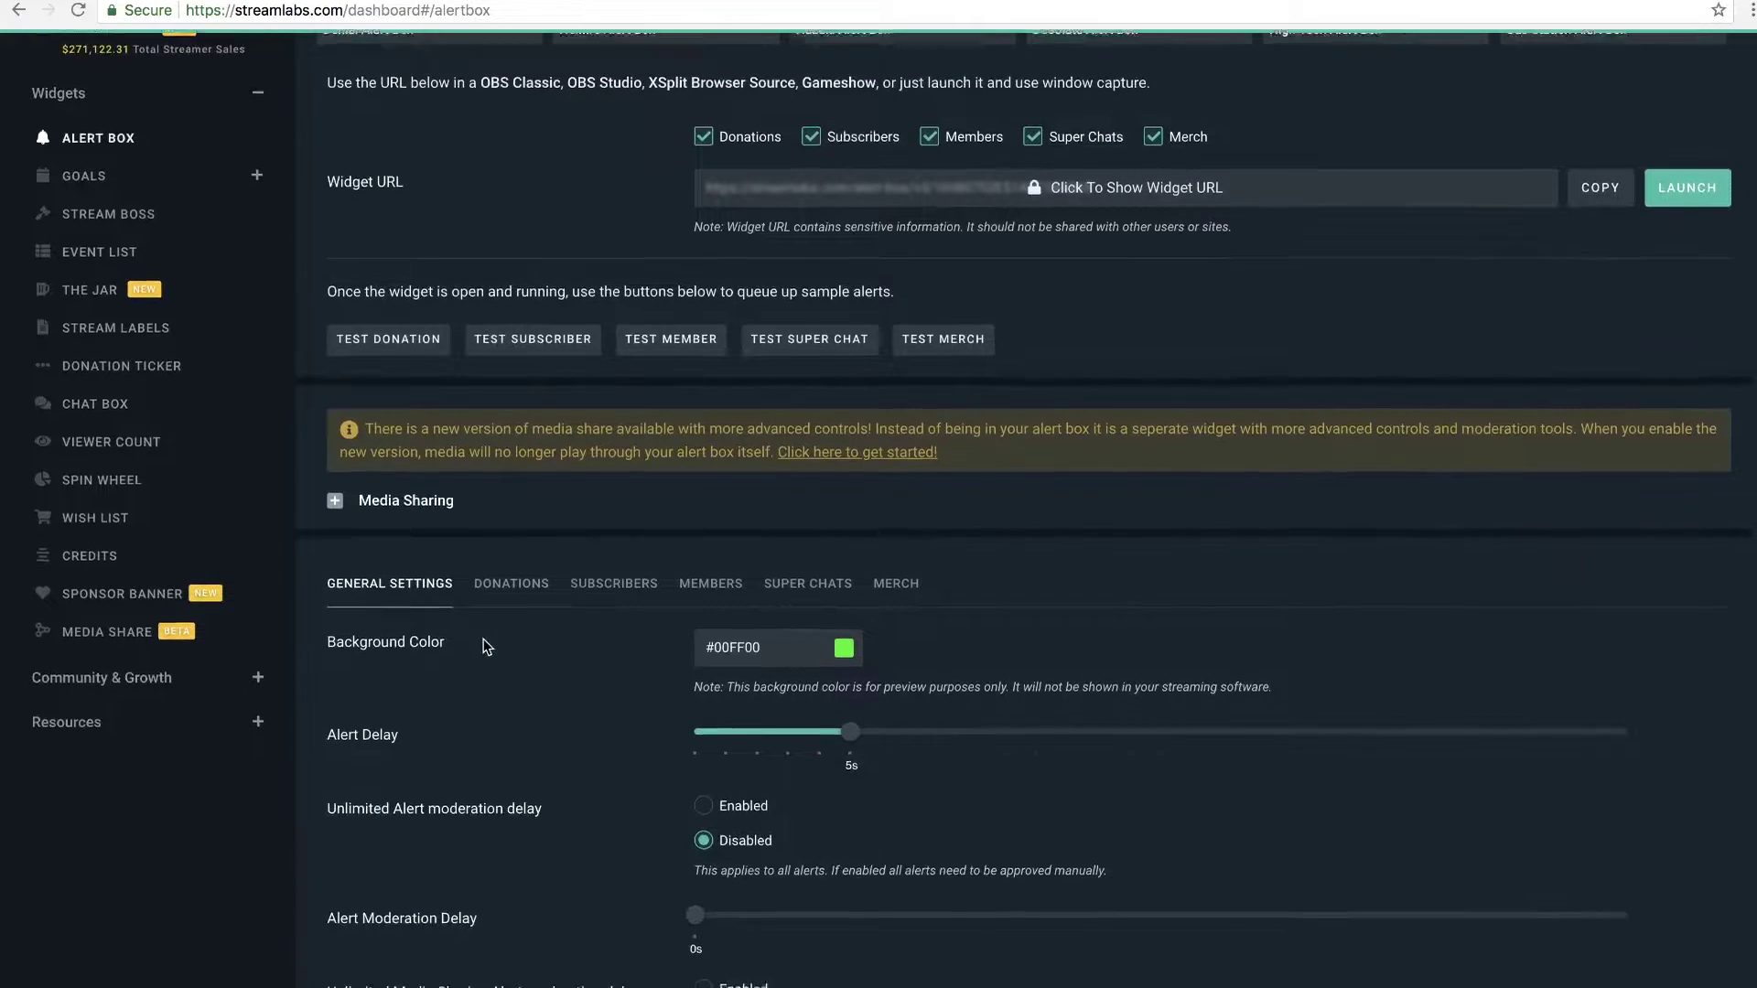
{"action": "scroll", "coordinate": [479, 598], "scroll_direction": "down", "scroll_amount": 2}
{"action": "scroll", "coordinate": [403, 448], "scroll_direction": "down", "scroll_amount": 2}
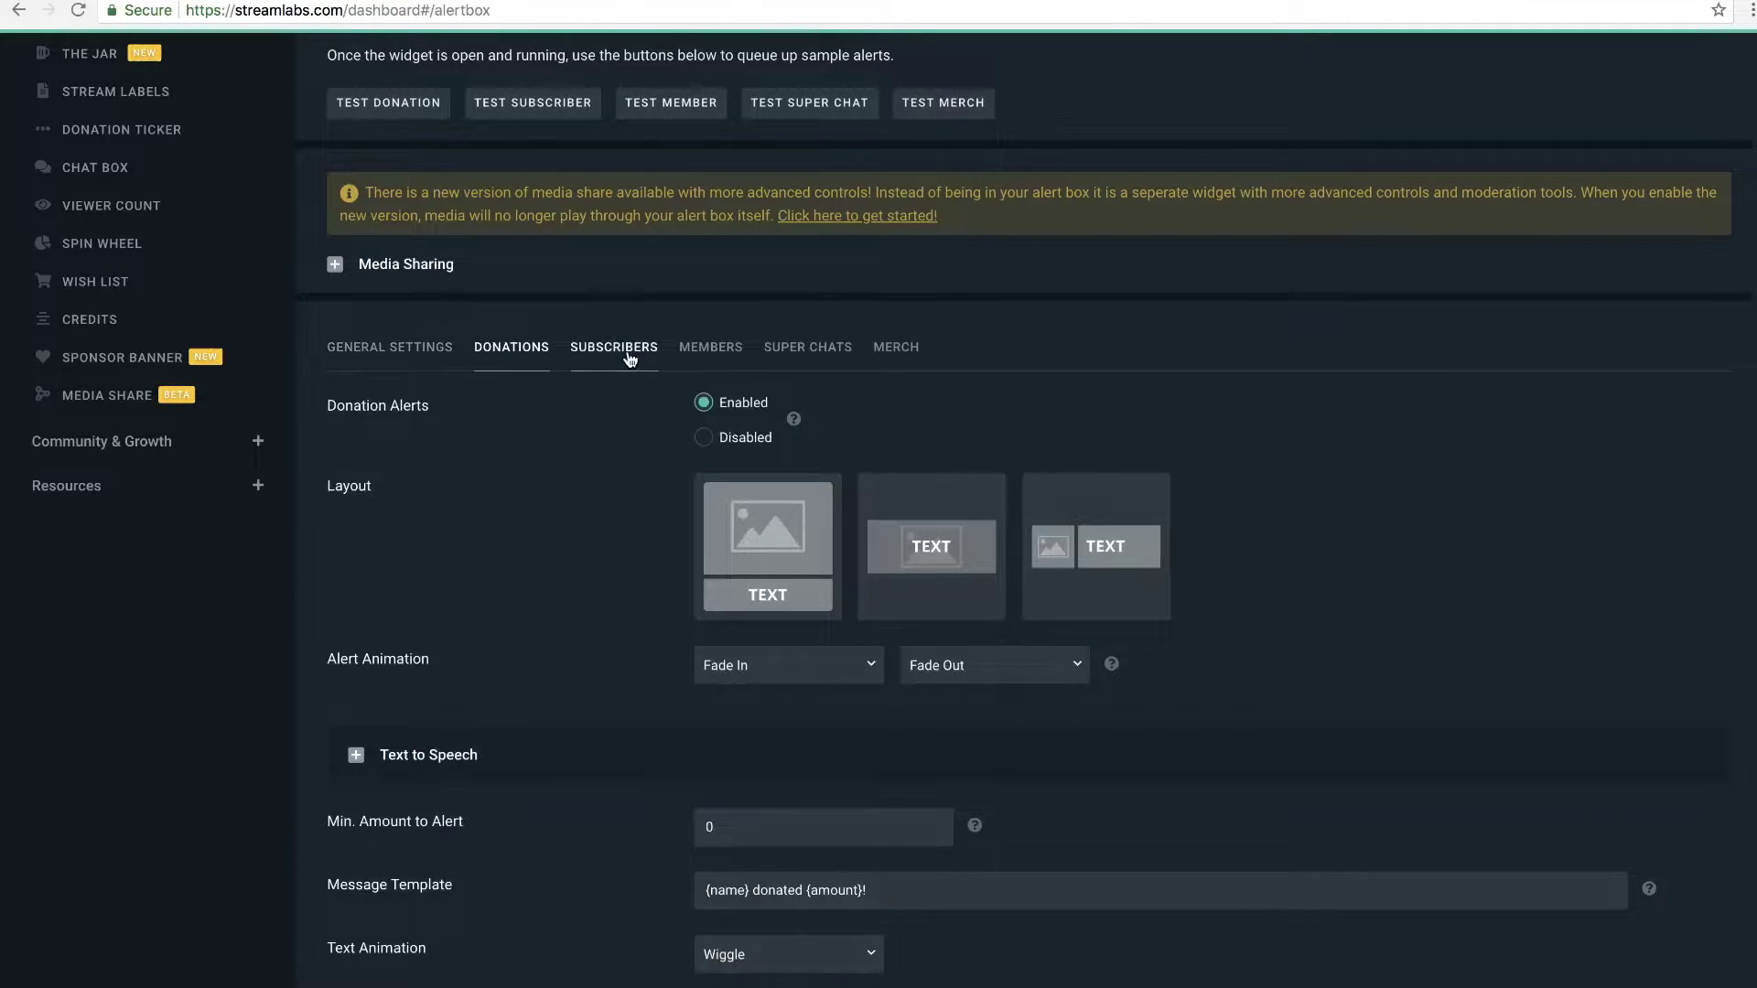
{"action": "left_click", "coordinate": [630, 357]}
{"action": "left_click", "coordinate": [723, 355]}
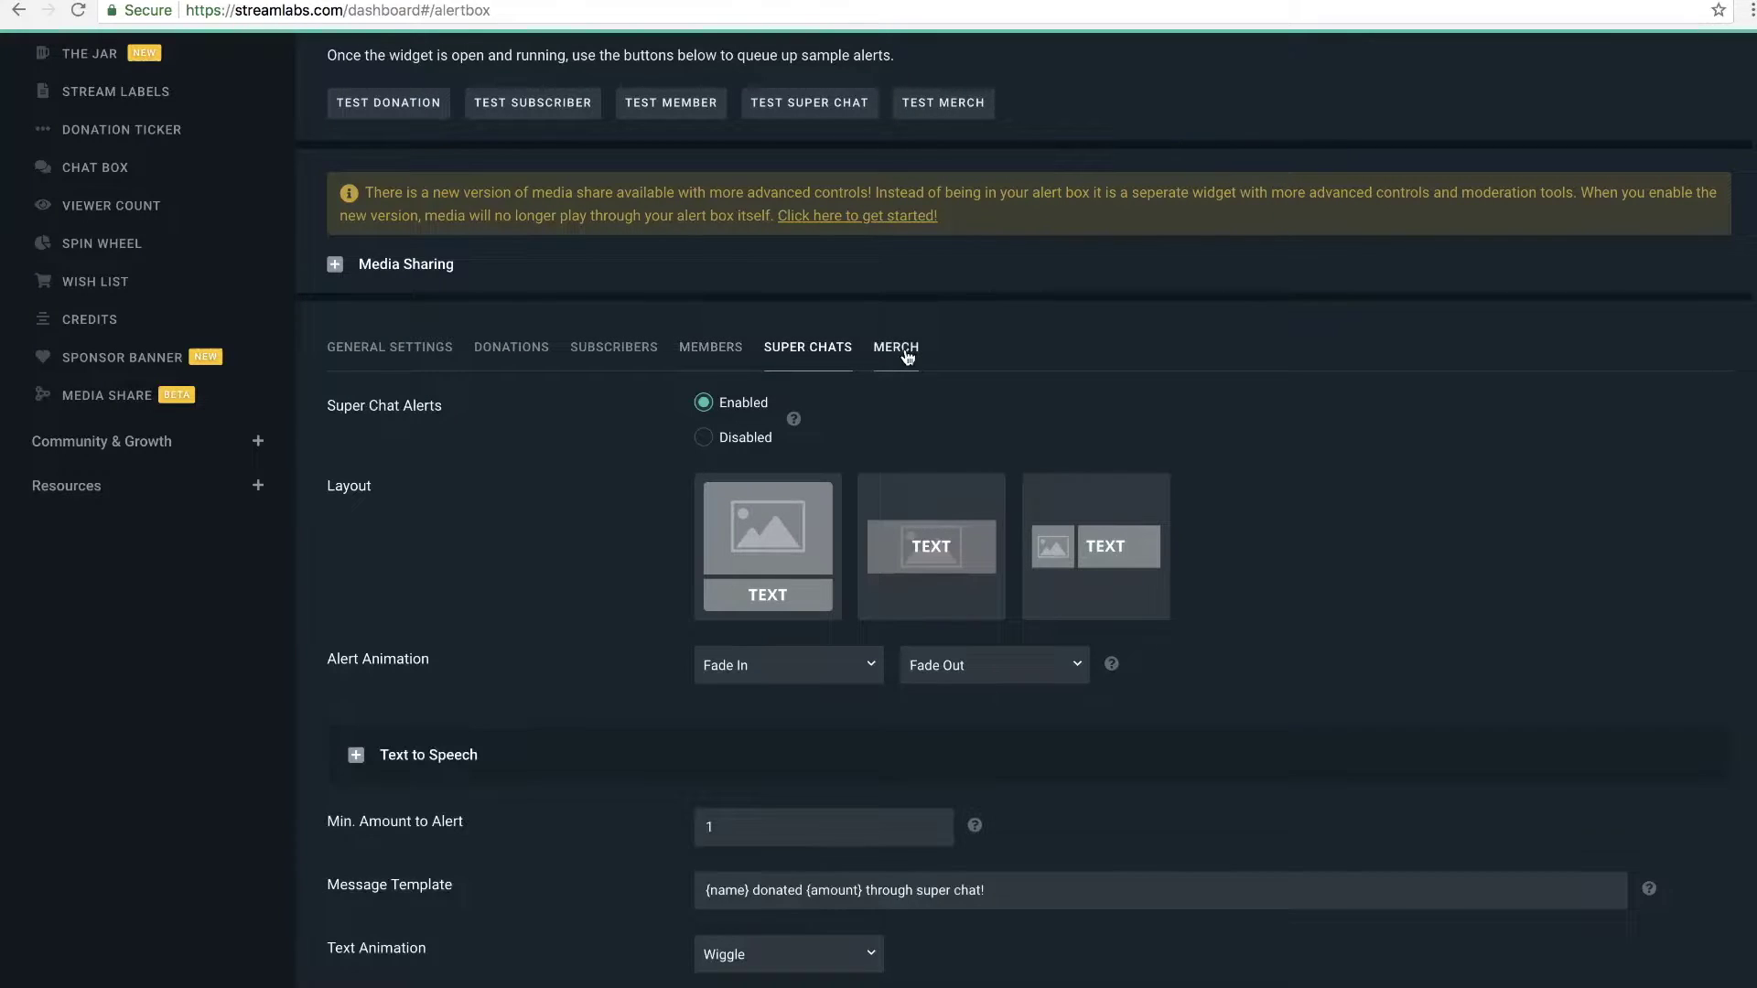
{"action": "left_click", "coordinate": [407, 353]}
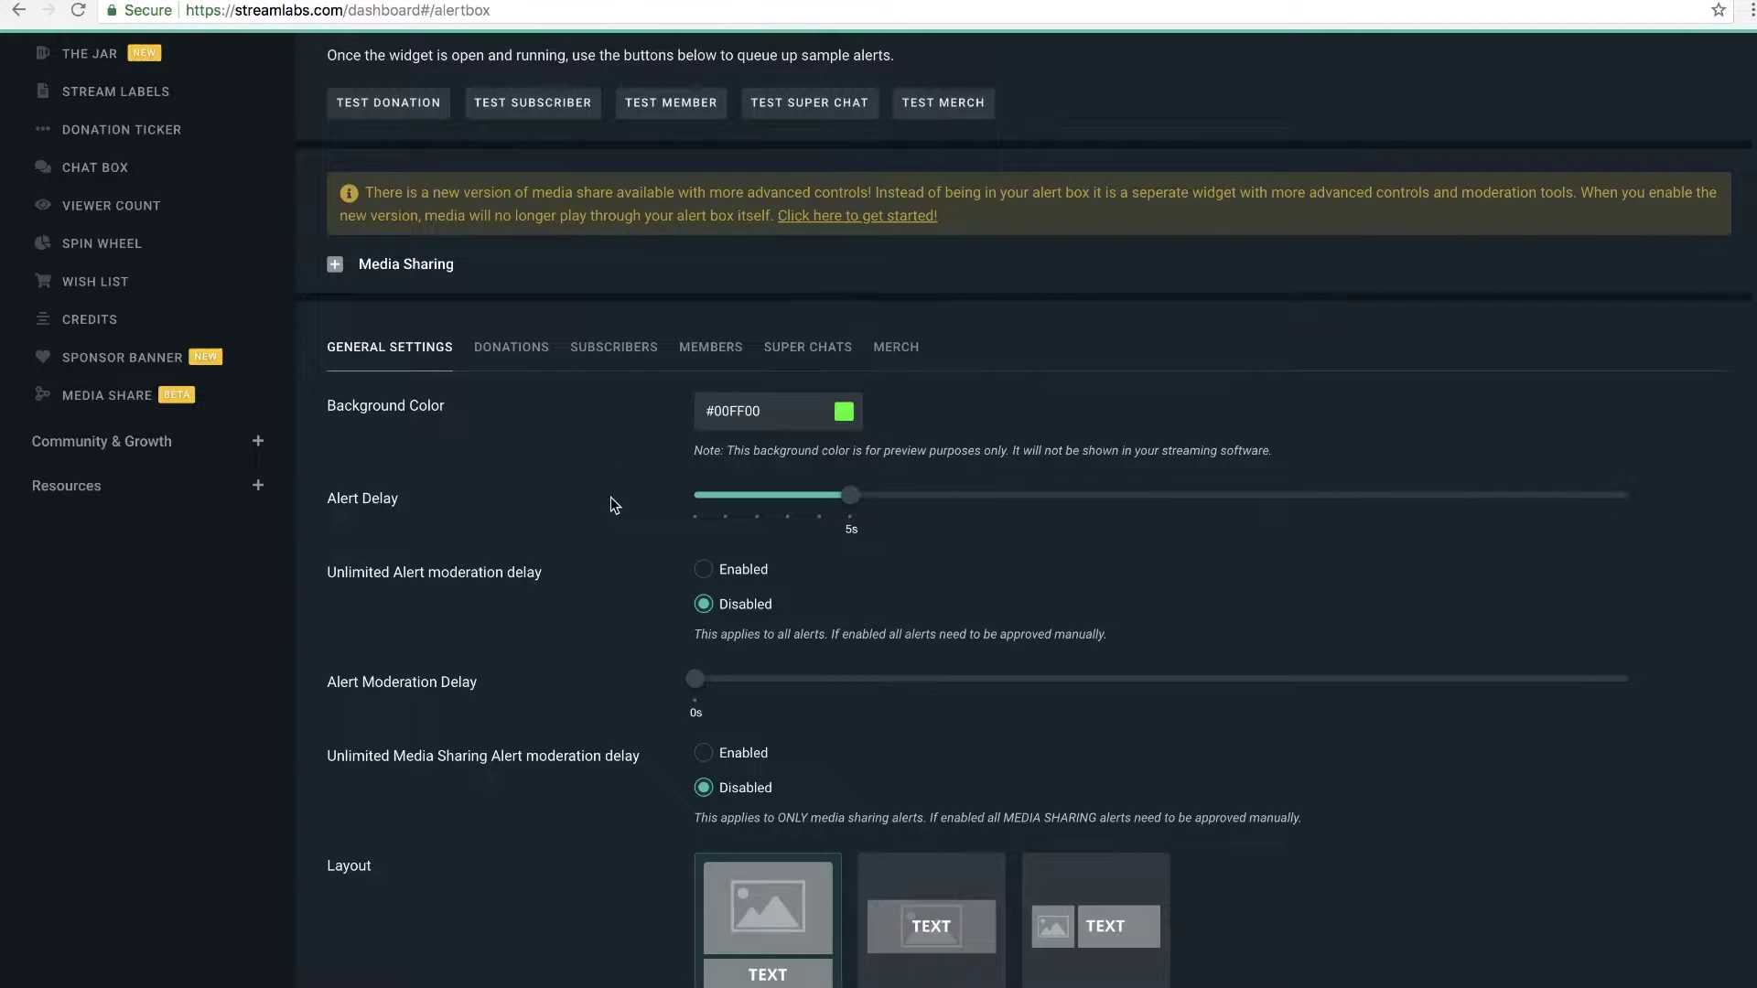
{"action": "scroll", "coordinate": [611, 499], "scroll_direction": "down", "scroll_amount": 1}
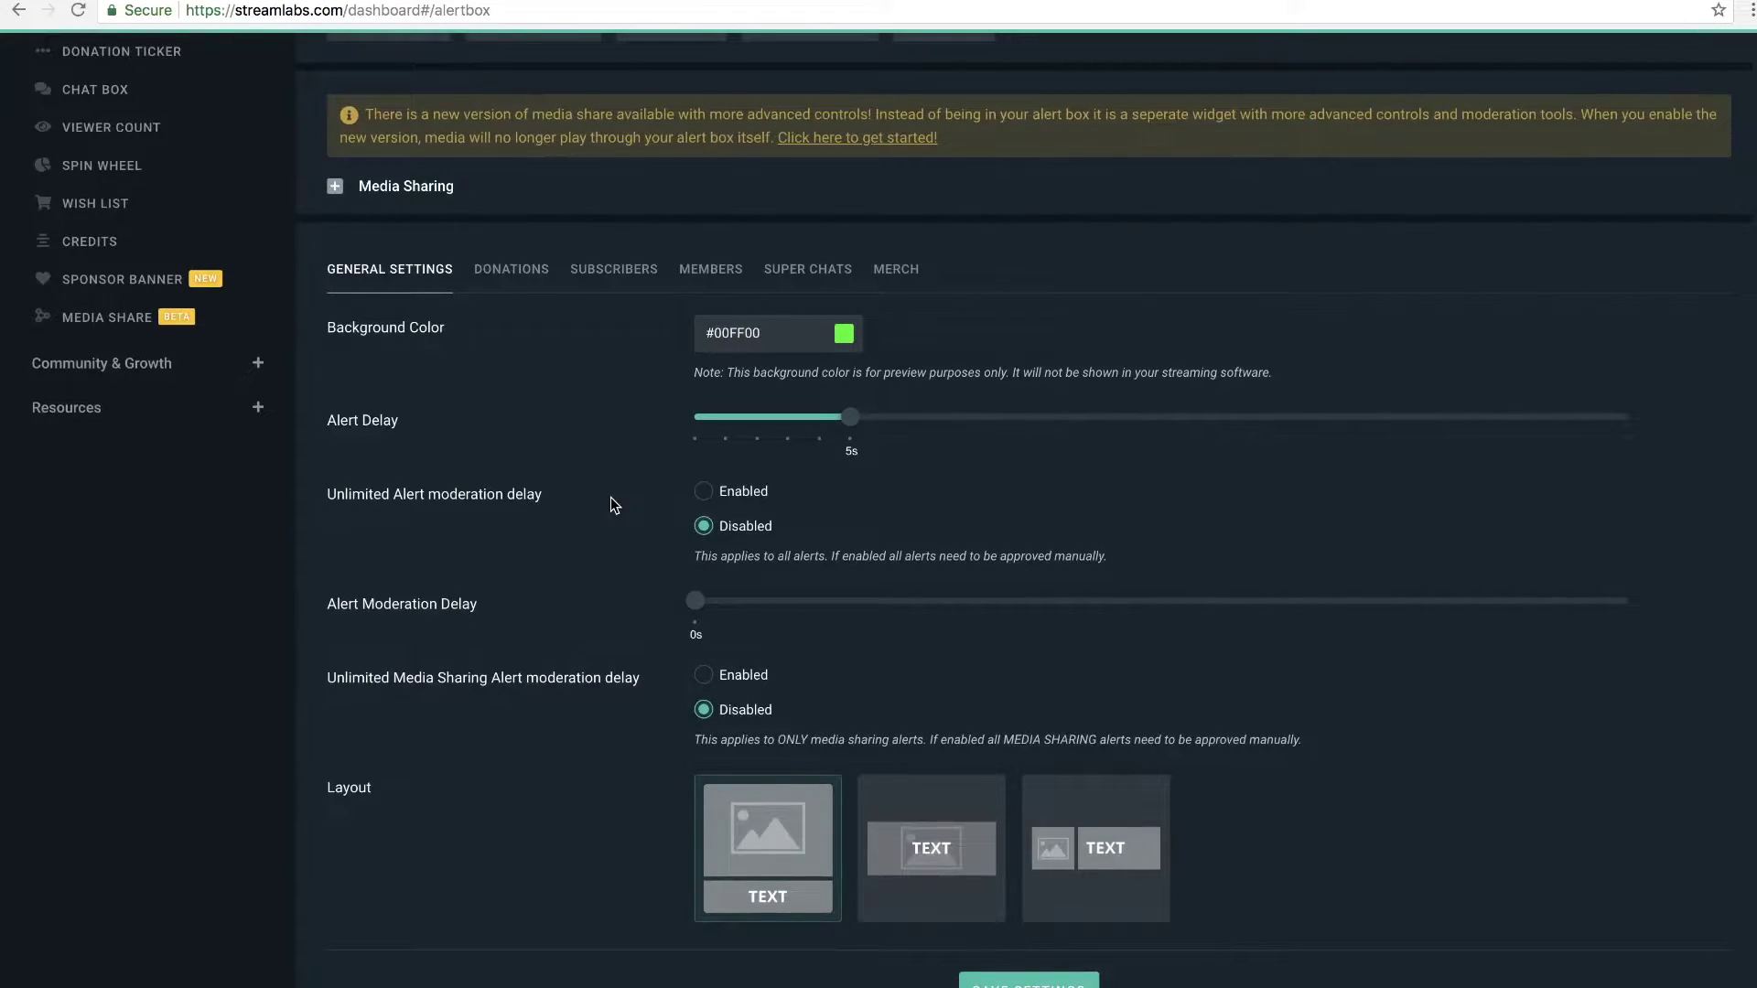
{"action": "scroll", "coordinate": [612, 497], "scroll_direction": "up", "scroll_amount": 2}
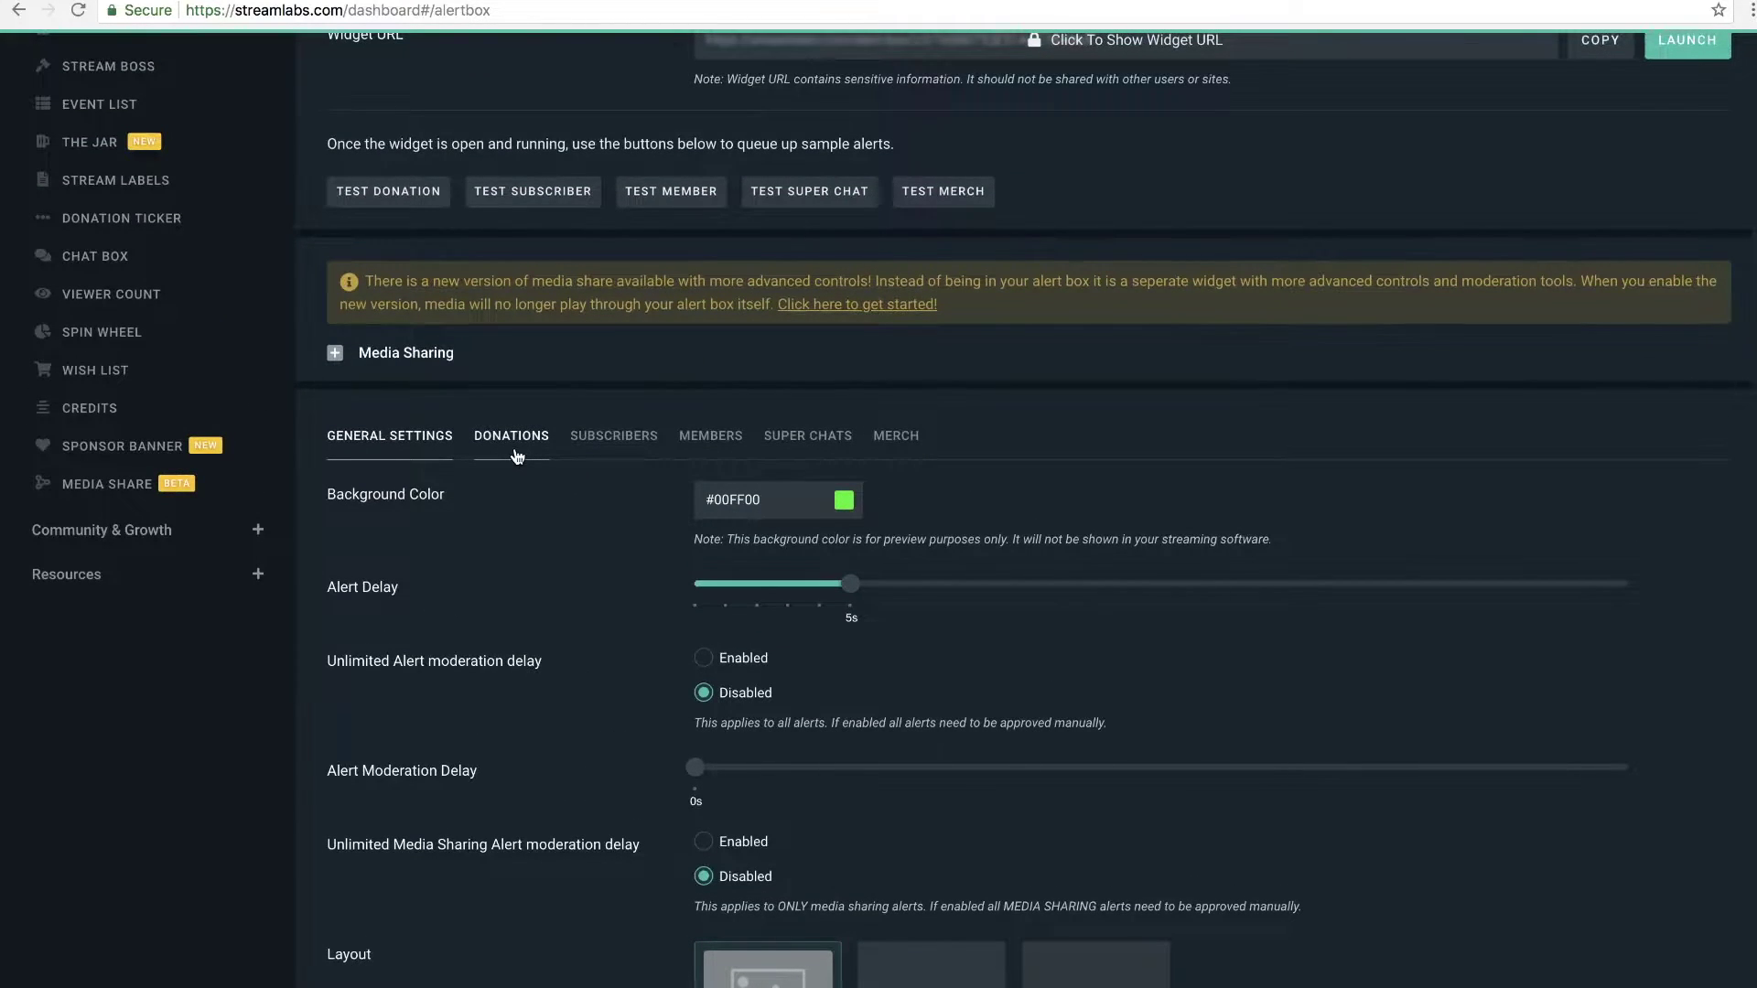
{"action": "left_click", "coordinate": [641, 457]}
{"action": "scroll", "coordinate": [756, 503], "scroll_direction": "down", "scroll_amount": 3}
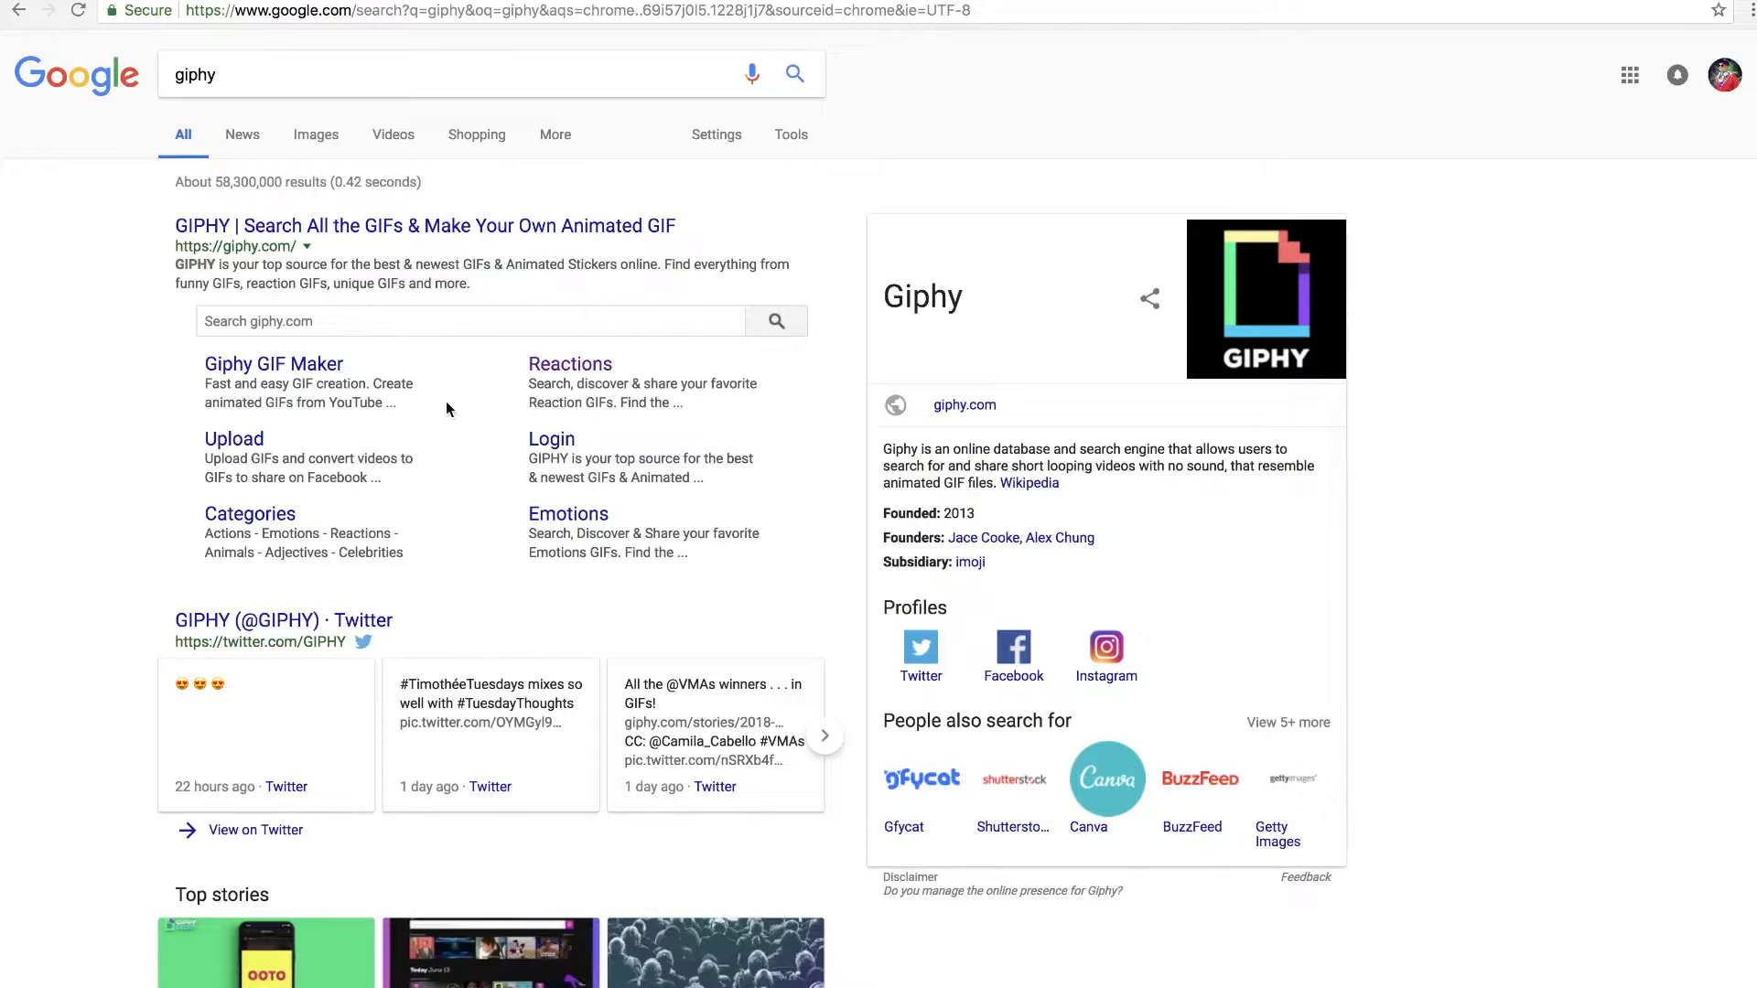
Step: Open giphy.com from the Google results and search for 'dog'
{"action": "left_click", "coordinate": [348, 229]}
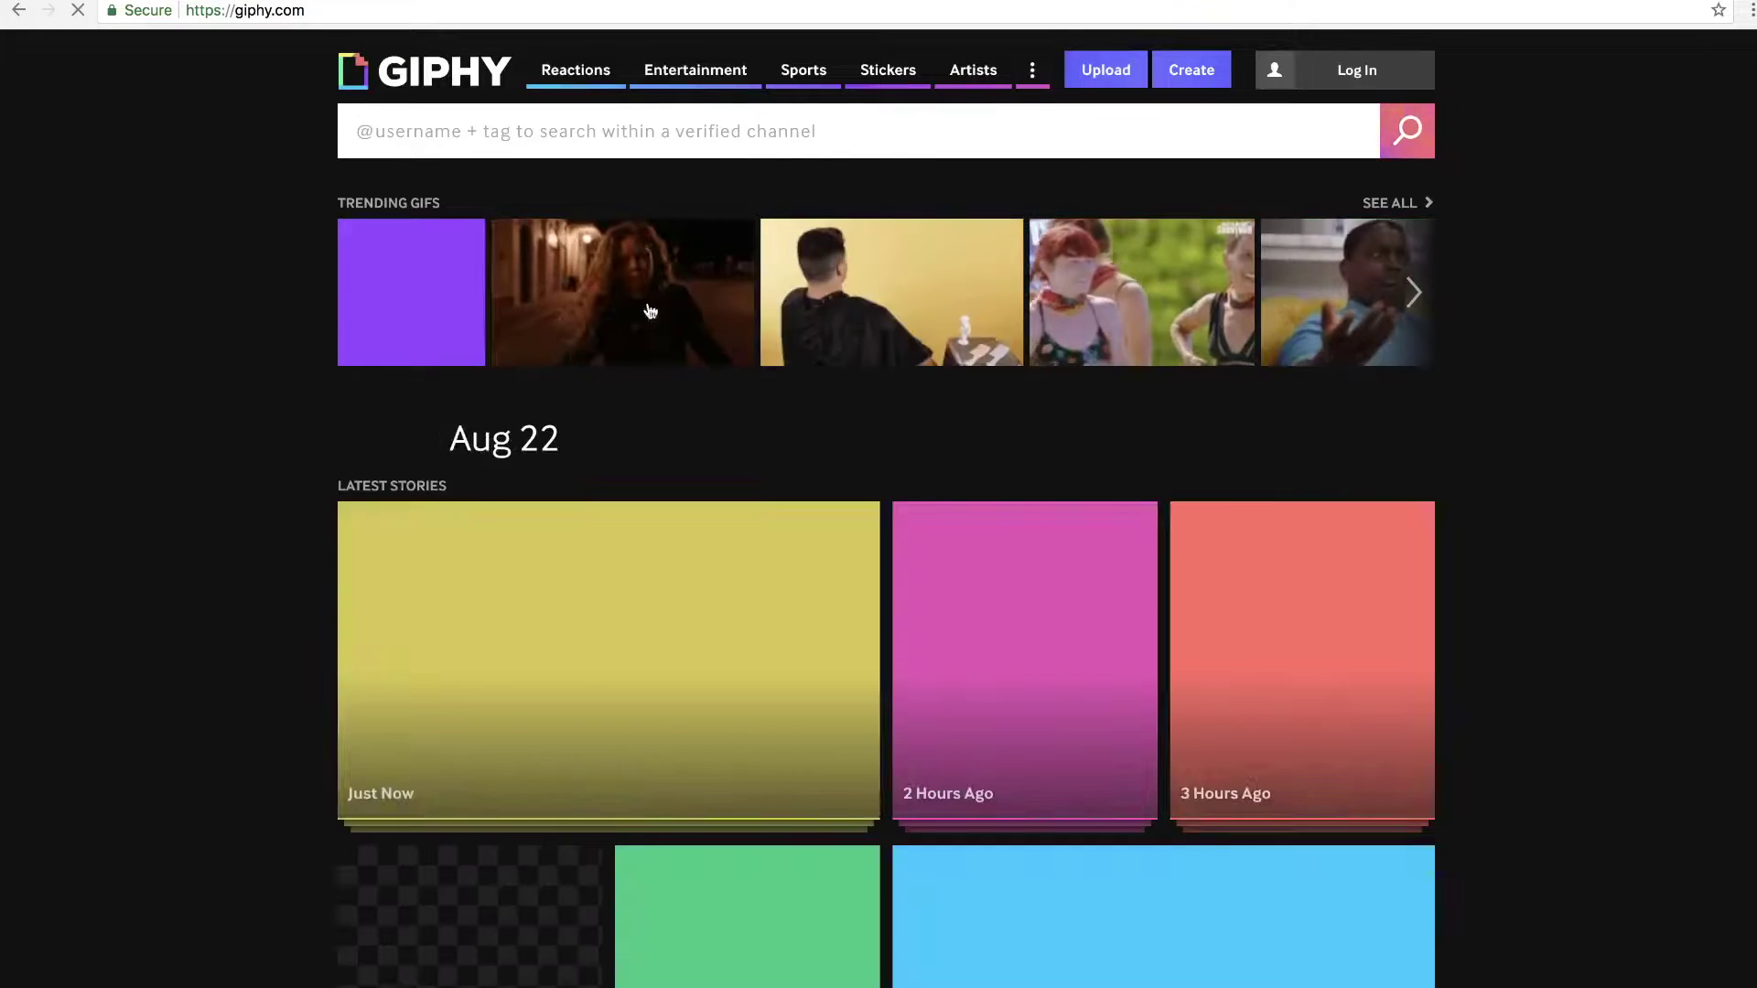
{"action": "scroll", "coordinate": [1053, 553], "scroll_direction": "down", "scroll_amount": 3}
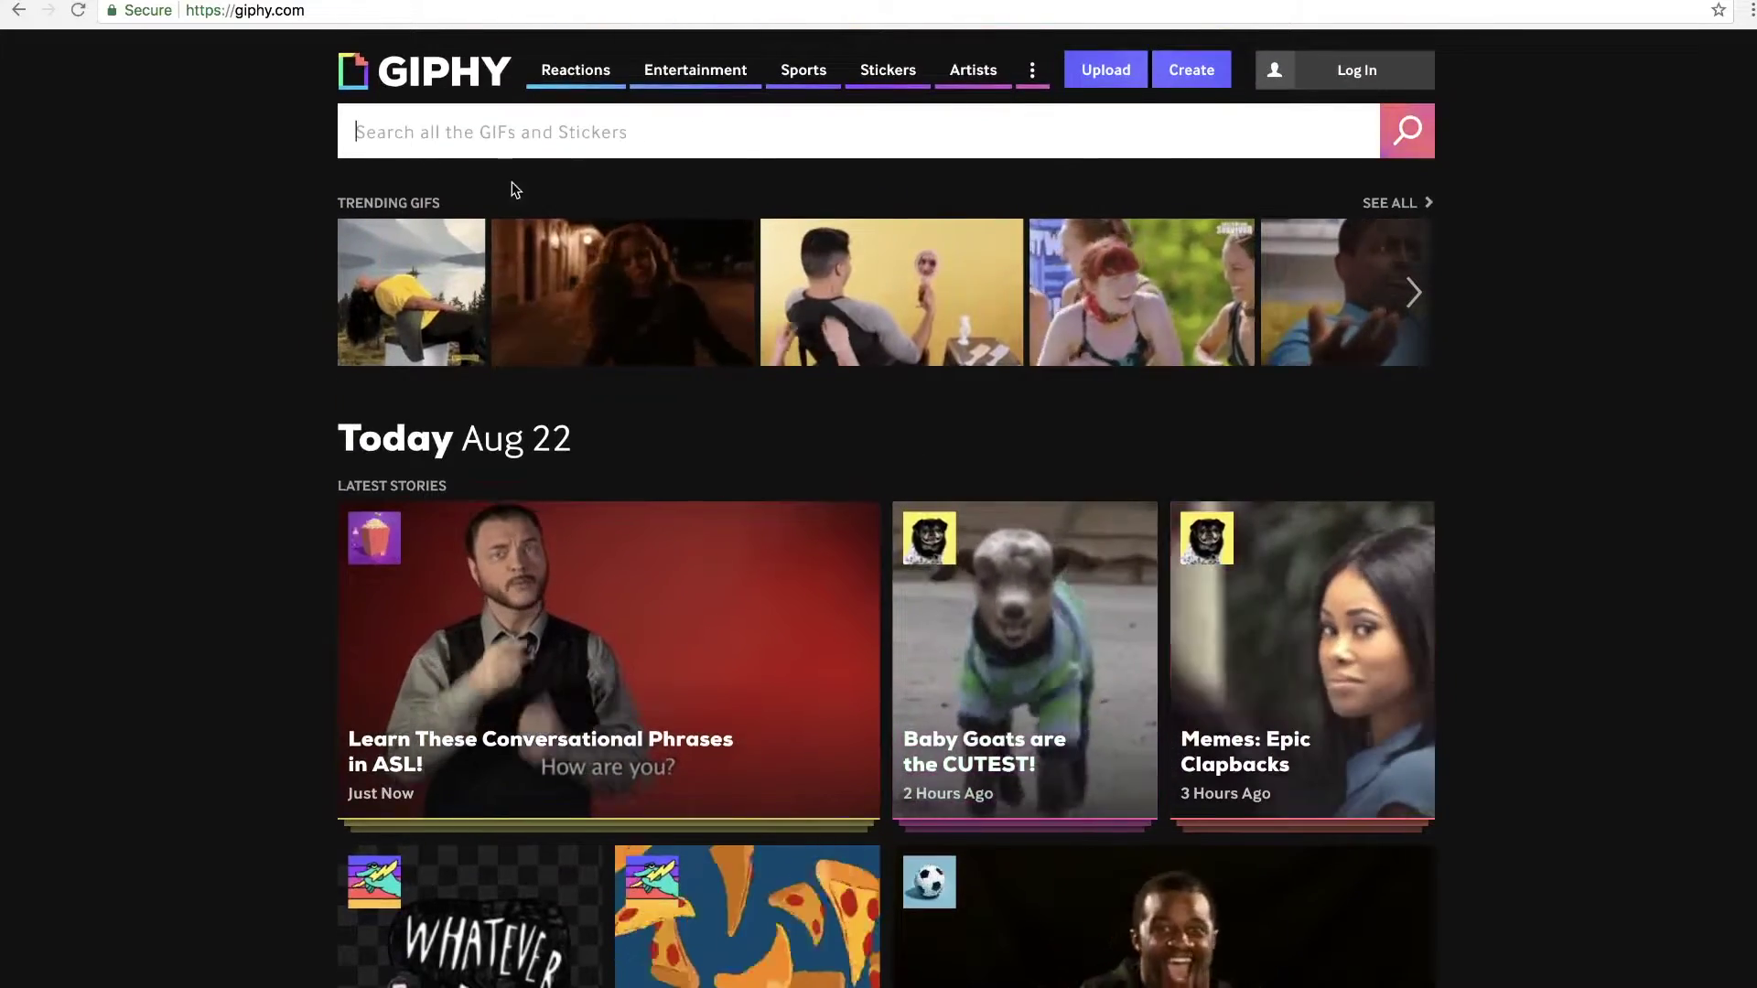
{"action": "left_click", "coordinate": [907, 122]}
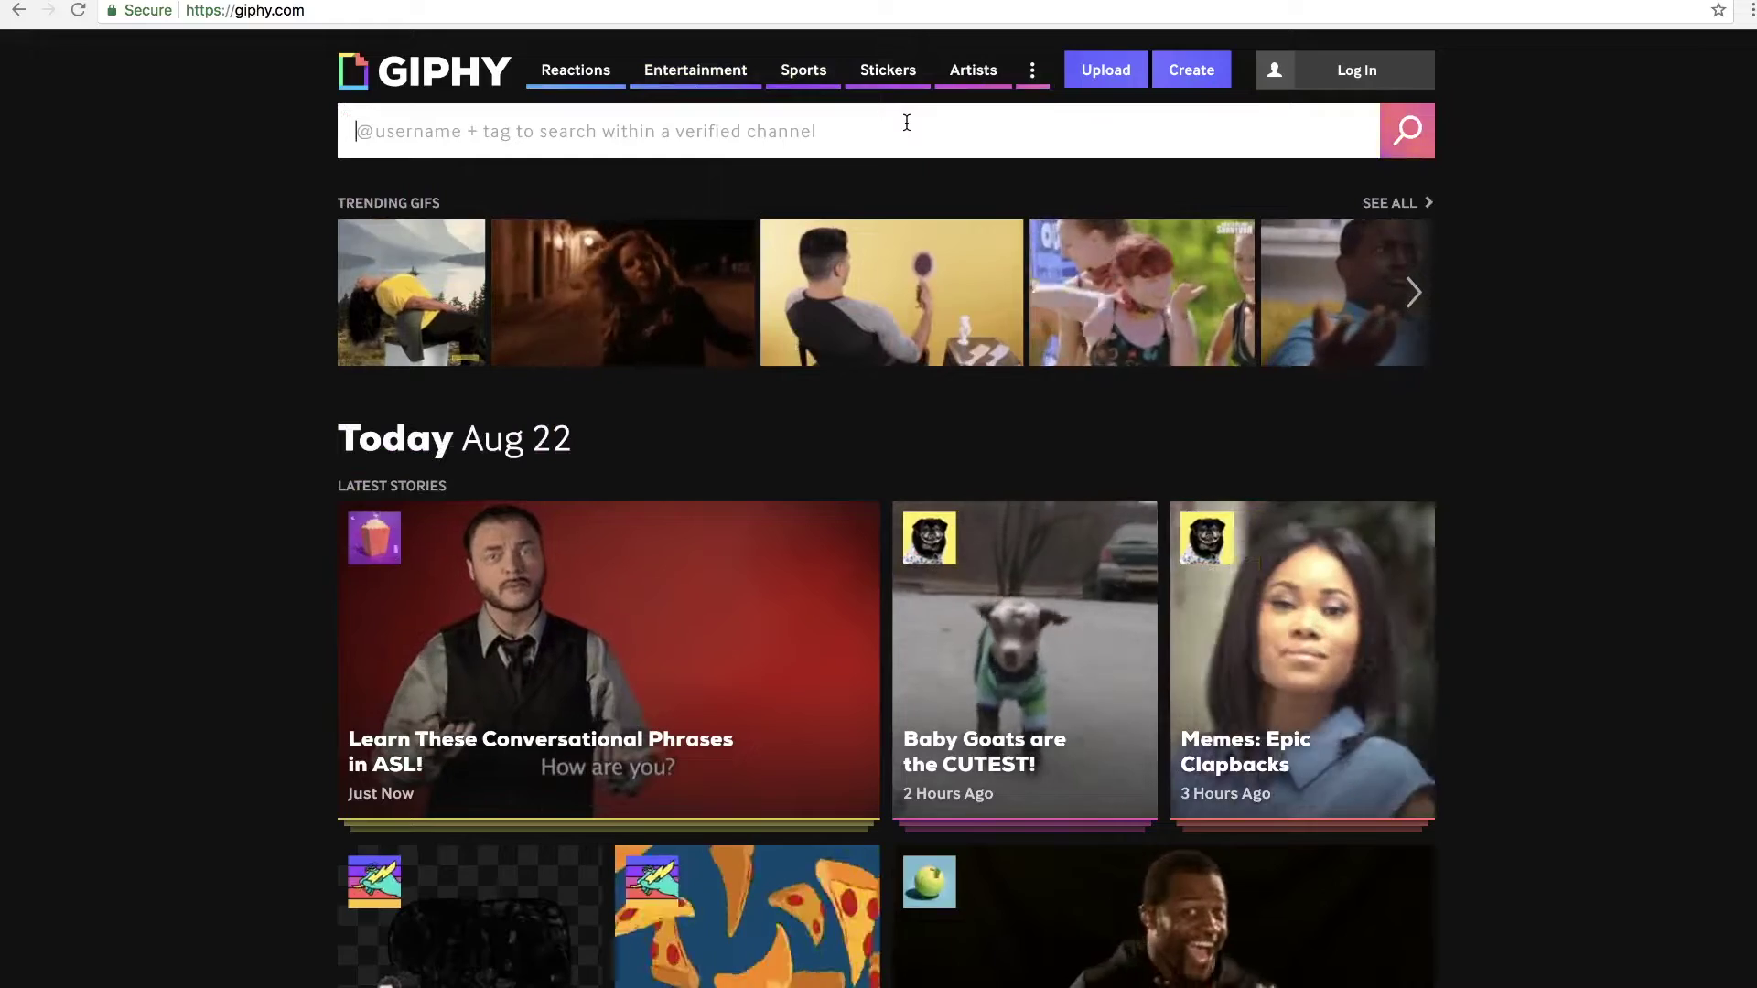
{"action": "type", "text": "dog"}
{"action": "key", "text": "Return"}
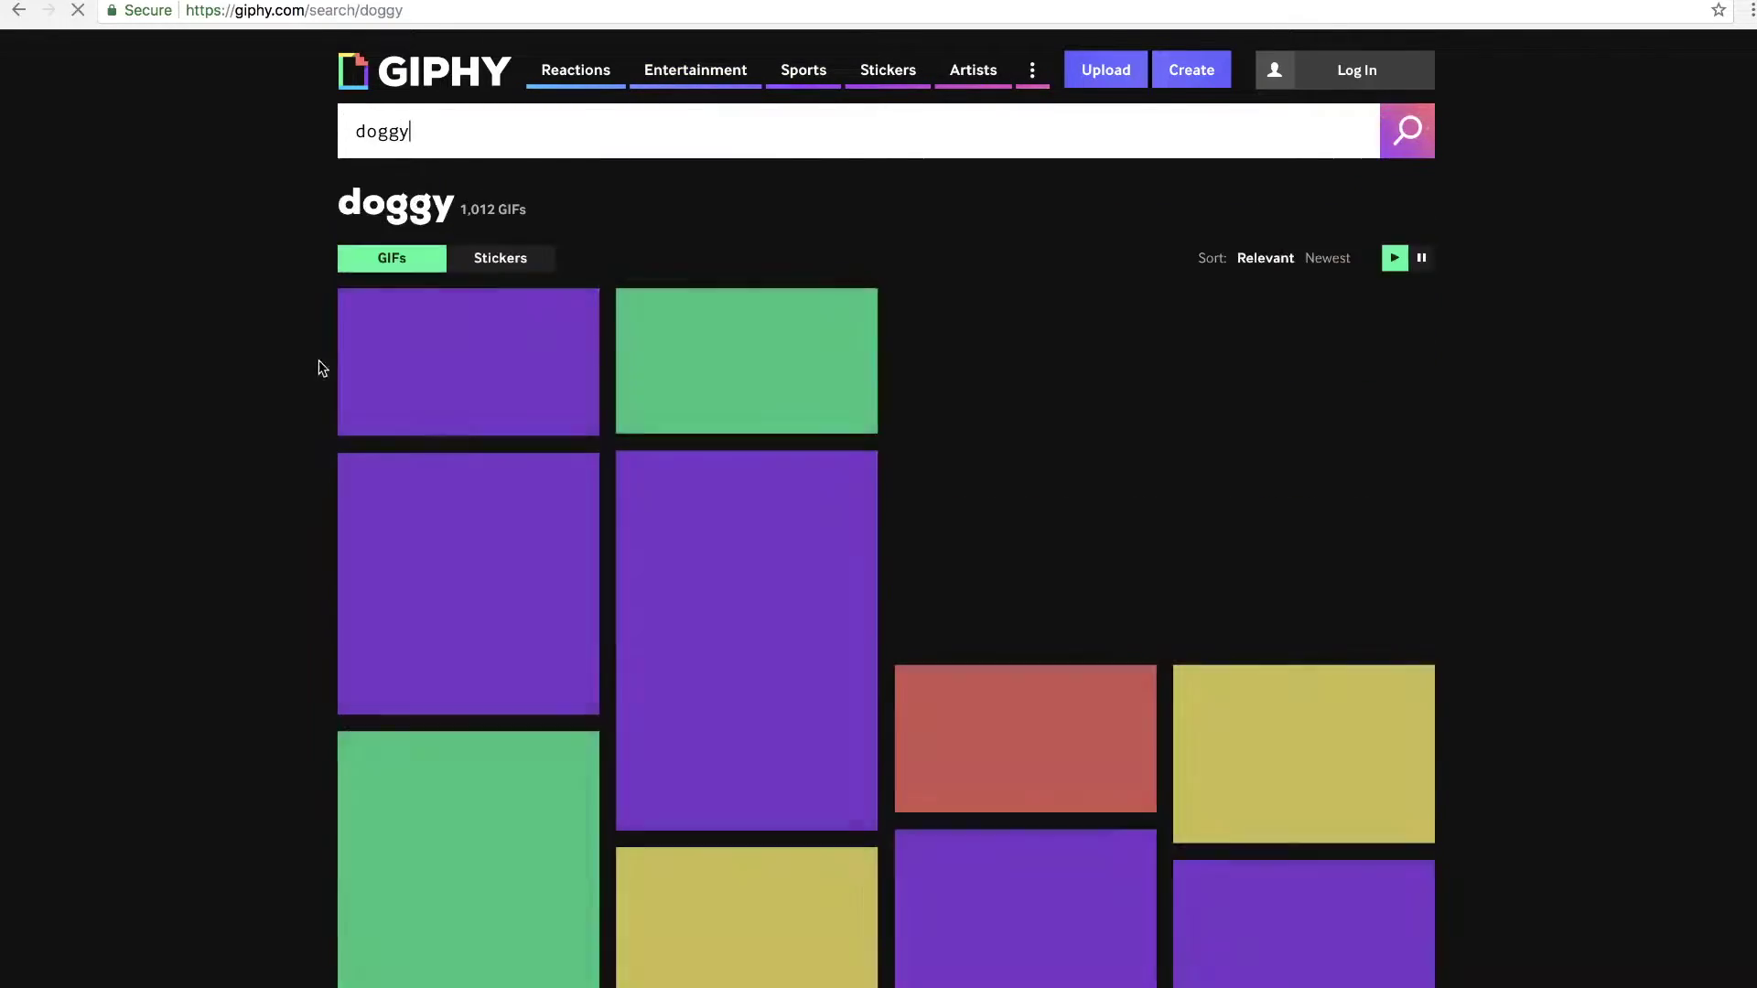
Step: Filter the dog results to Stickers and check the pizza-dog sticker's image options
{"action": "left_click", "coordinate": [500, 379]}
{"action": "scroll", "coordinate": [762, 598], "scroll_direction": "down", "scroll_amount": 3}
{"action": "scroll", "coordinate": [916, 640], "scroll_direction": "down", "scroll_amount": 2}
{"action": "scroll", "coordinate": [993, 732], "scroll_direction": "up", "scroll_amount": 2}
{"action": "scroll", "coordinate": [993, 732], "scroll_direction": "up", "scroll_amount": 2}
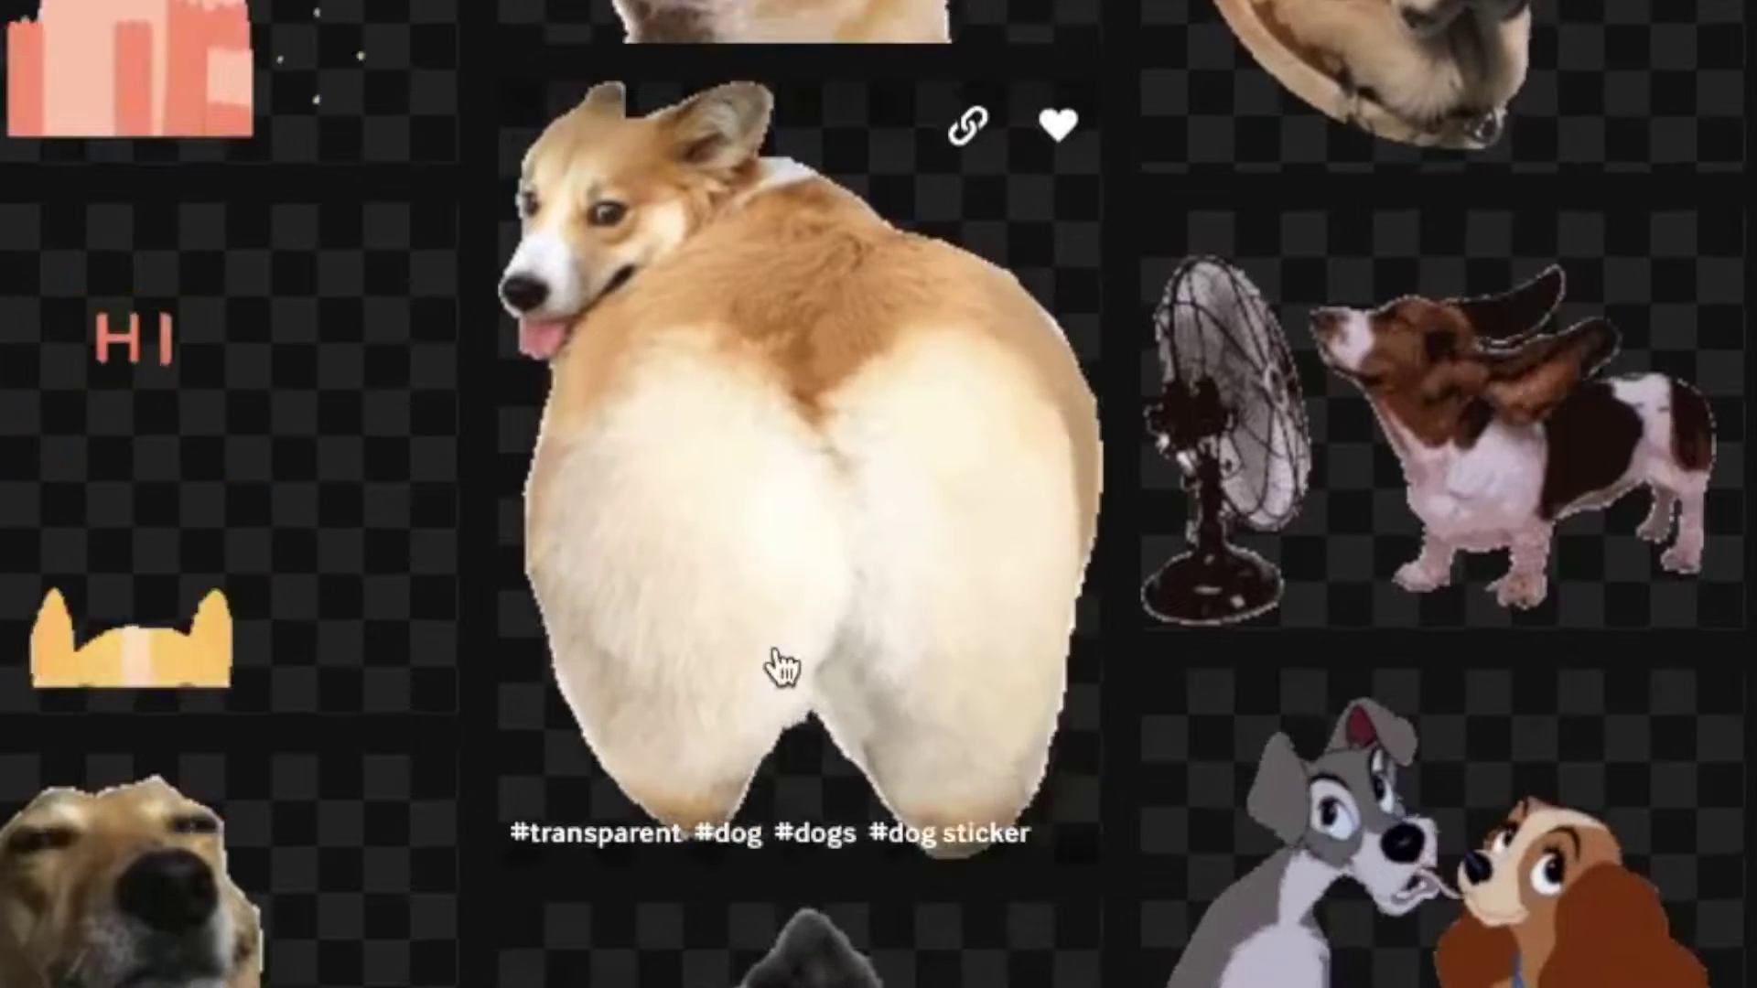
{"action": "scroll", "coordinate": [1000, 223], "scroll_direction": "down", "scroll_amount": 3}
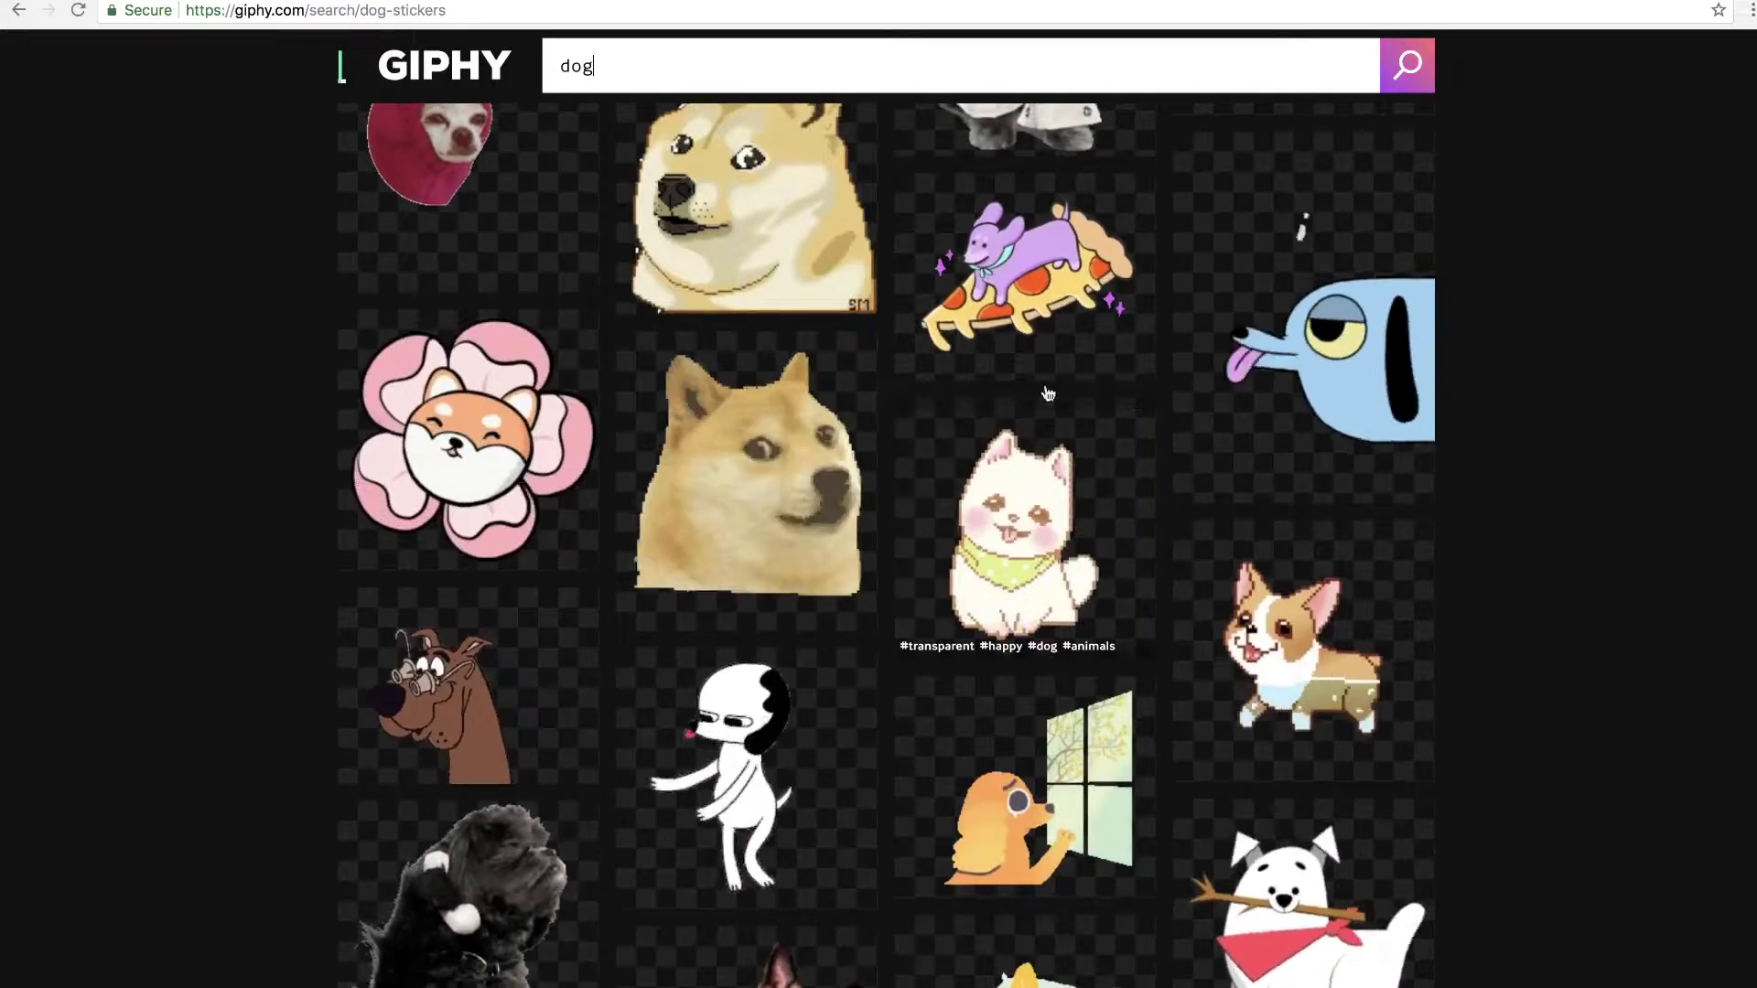
{"action": "right_click", "coordinate": [1000, 285]}
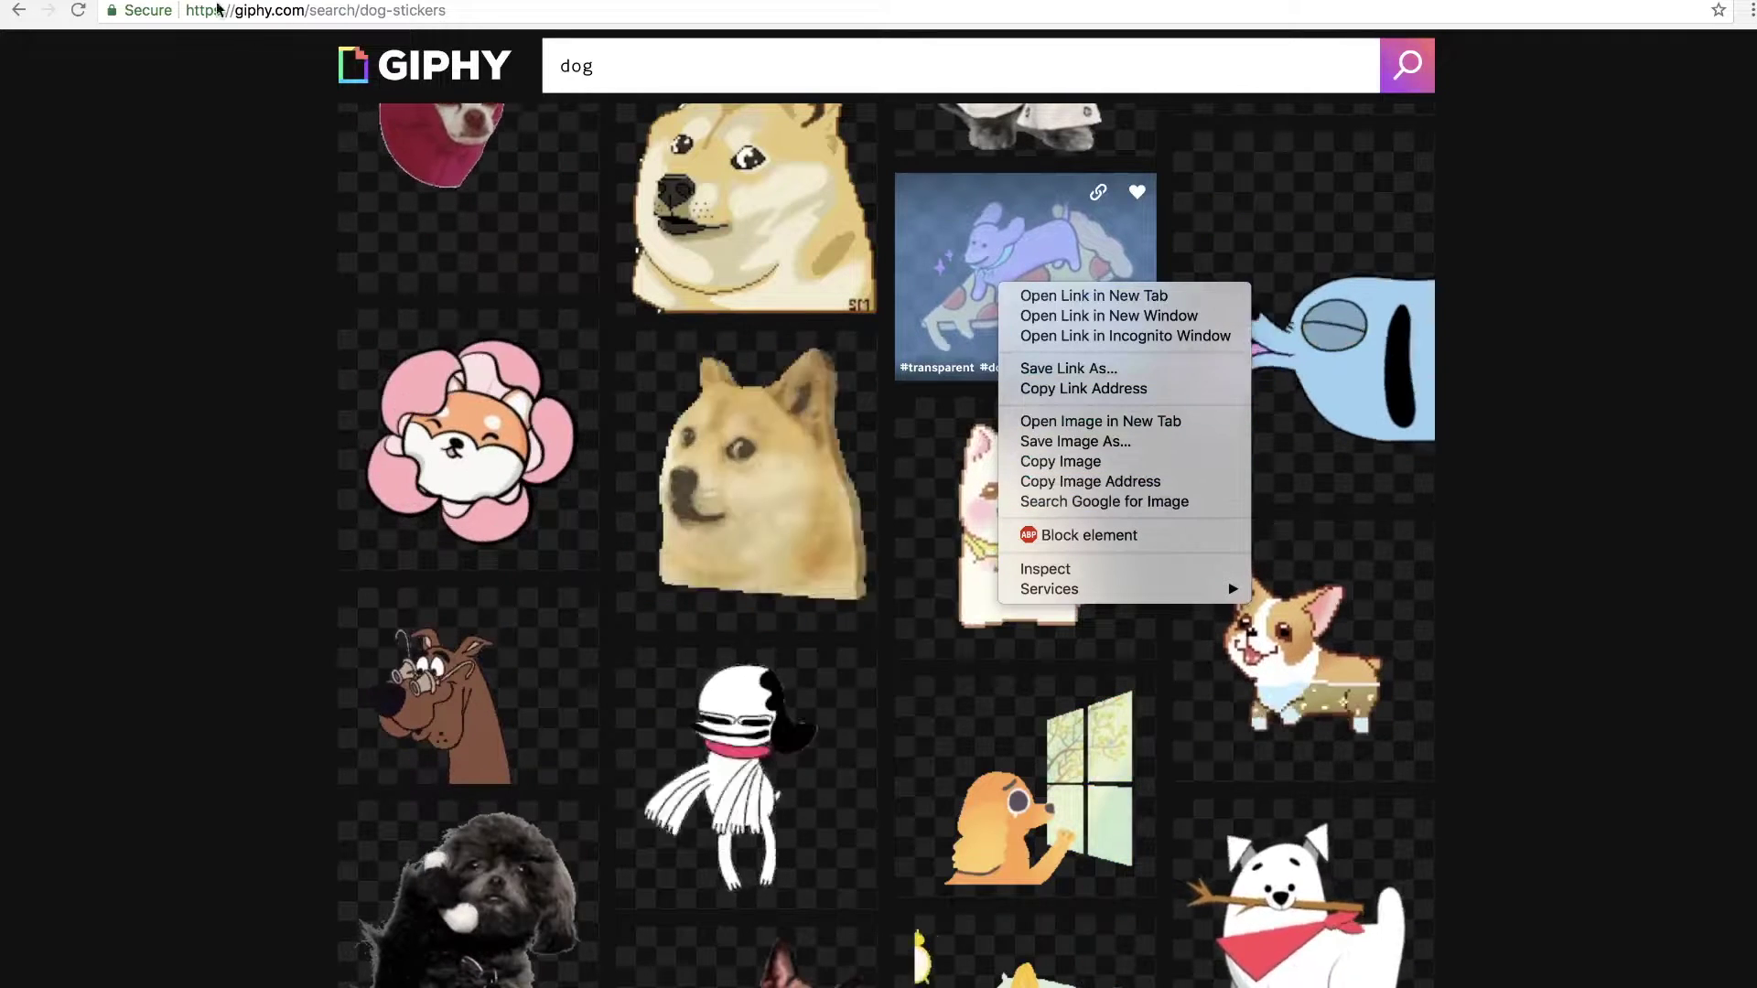
{"action": "key", "text": "Escape"}
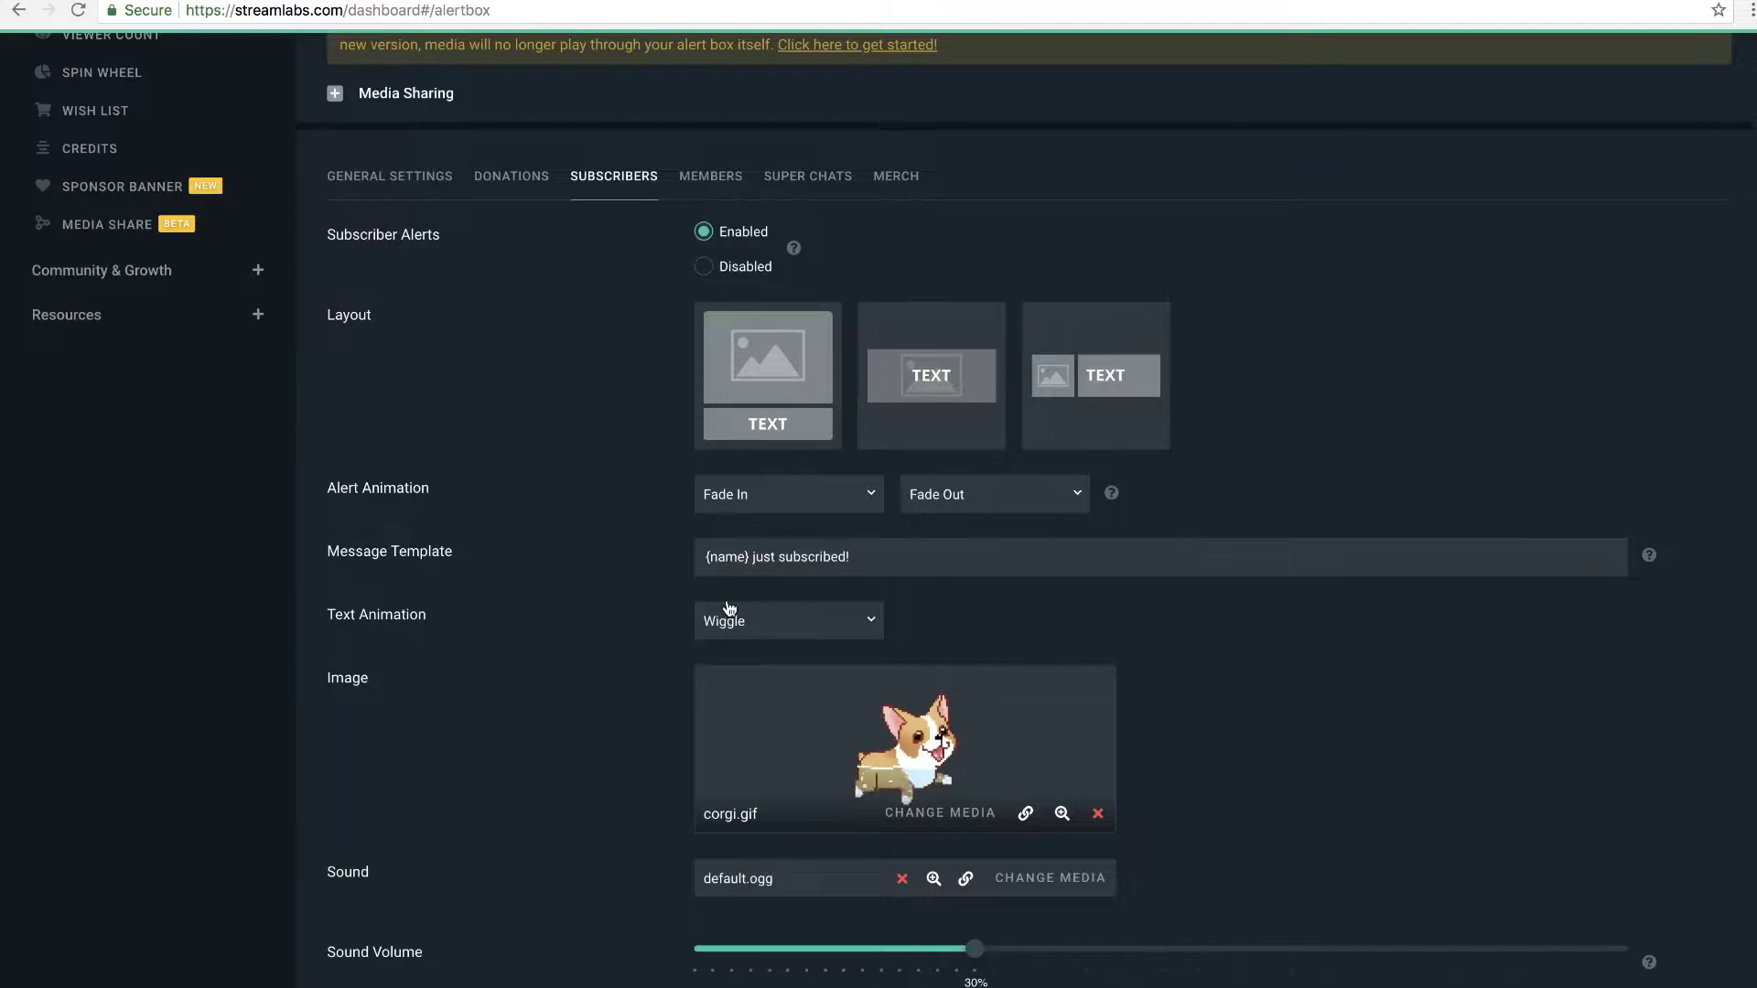
Step: Choose corgi.gif in the media gallery as the Subscribers alert image
{"action": "scroll", "coordinate": [730, 609], "scroll_direction": "down", "scroll_amount": 2}
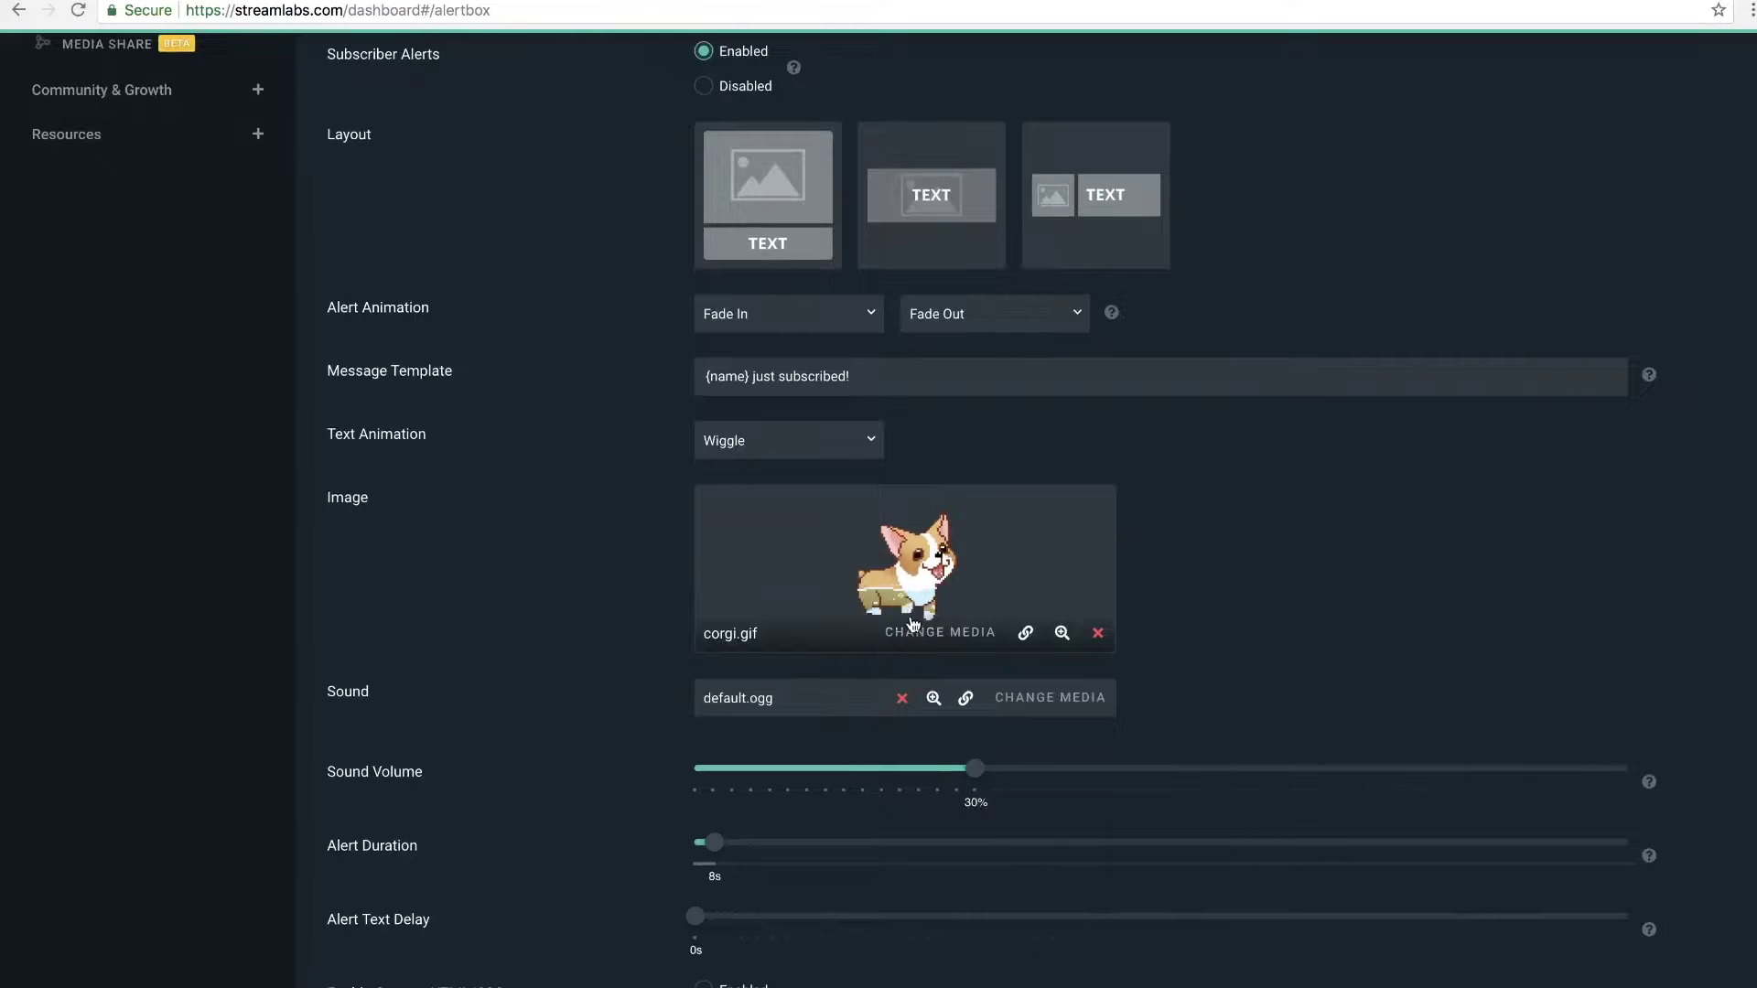
{"action": "left_click", "coordinate": [913, 630]}
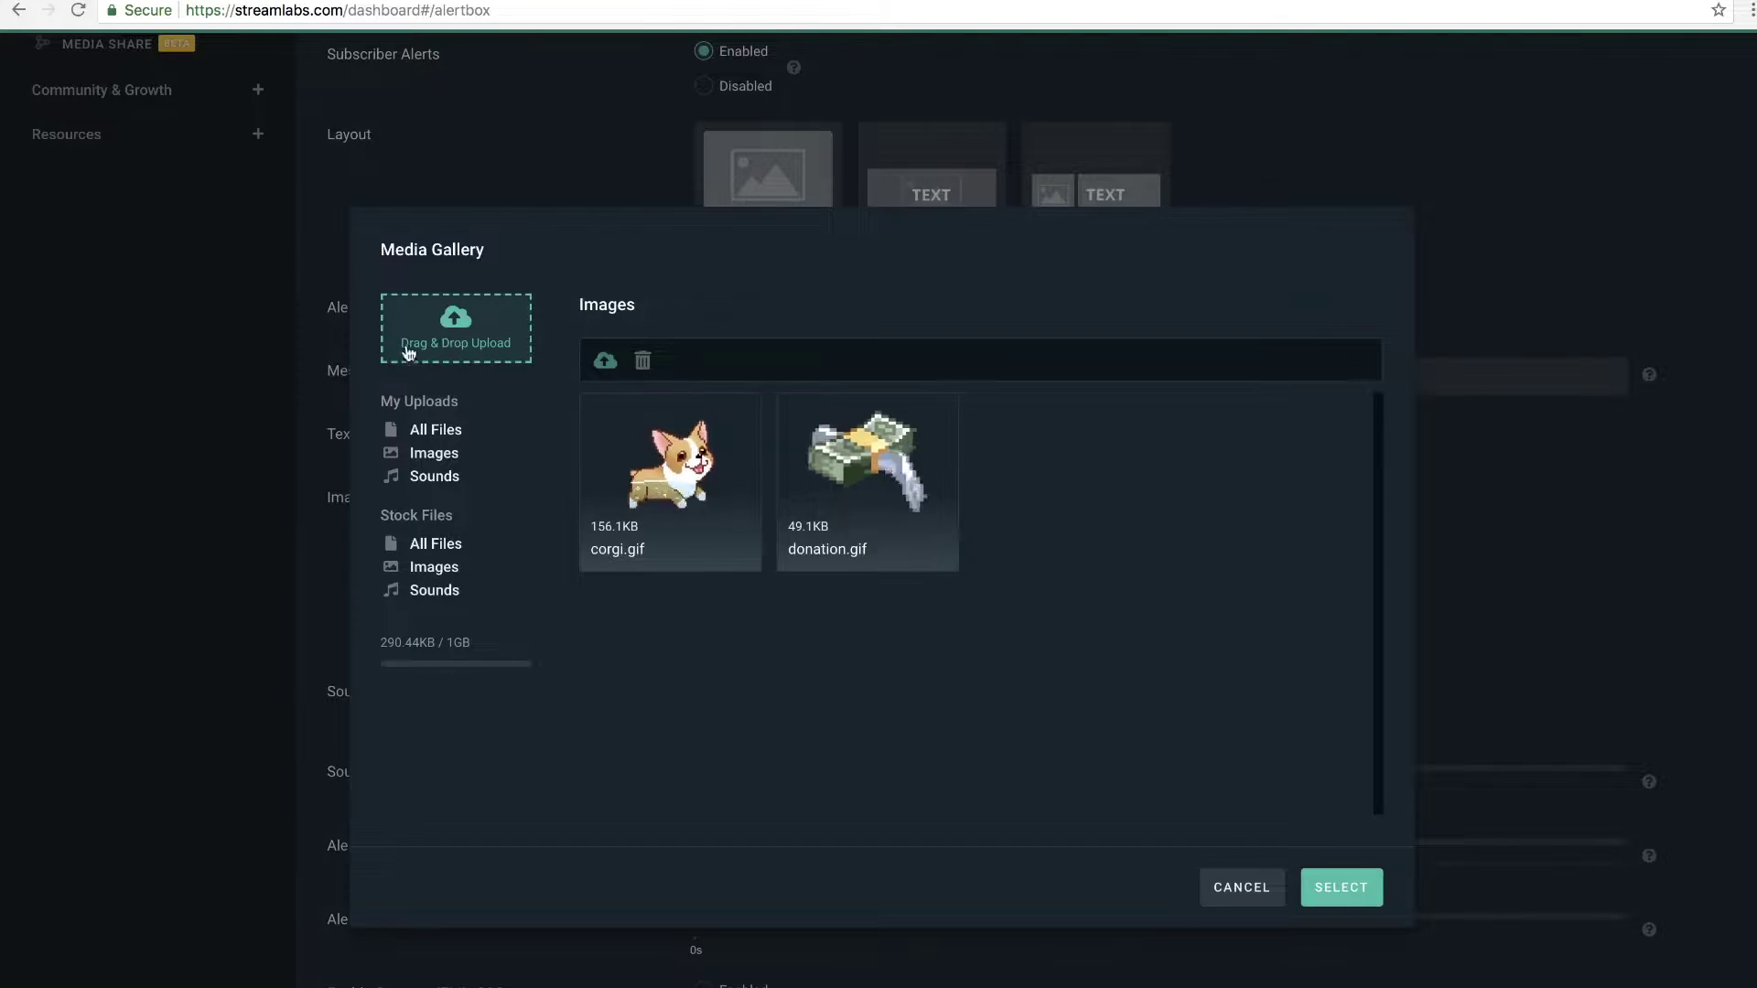
{"action": "mouse_move", "coordinate": [606, 396]}
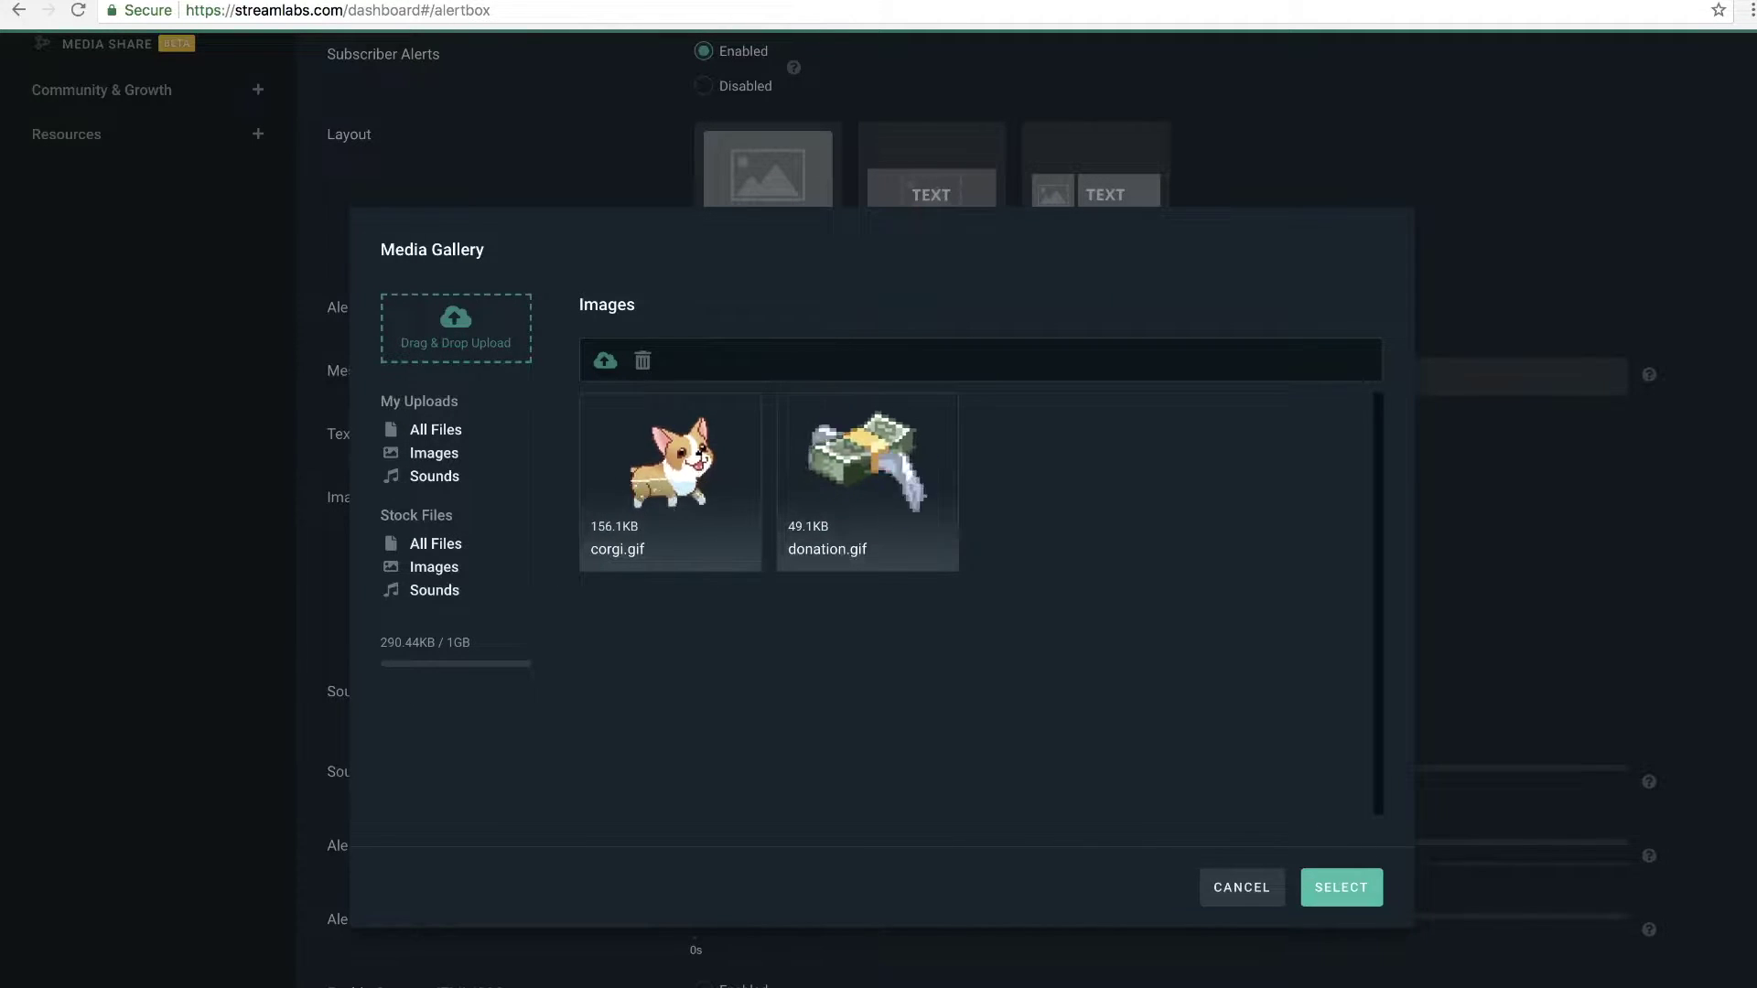
{"action": "left_click", "coordinate": [1262, 889]}
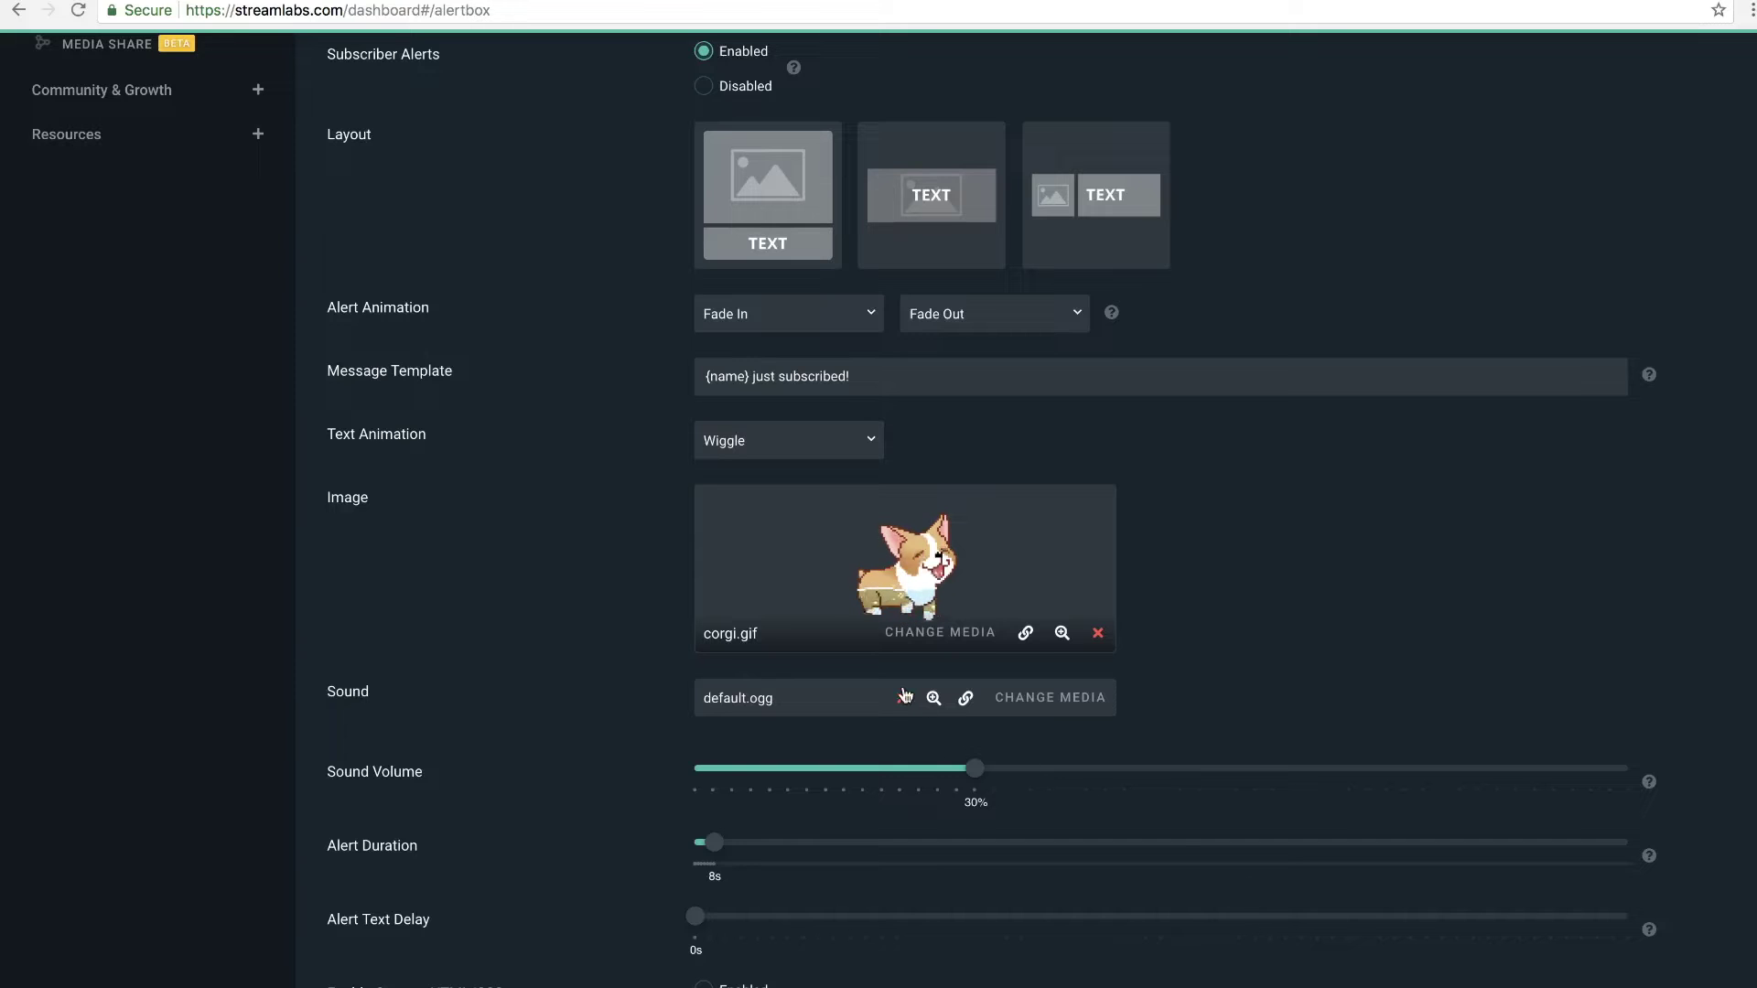
{"action": "scroll", "coordinate": [826, 635], "scroll_direction": "down", "scroll_amount": 3}
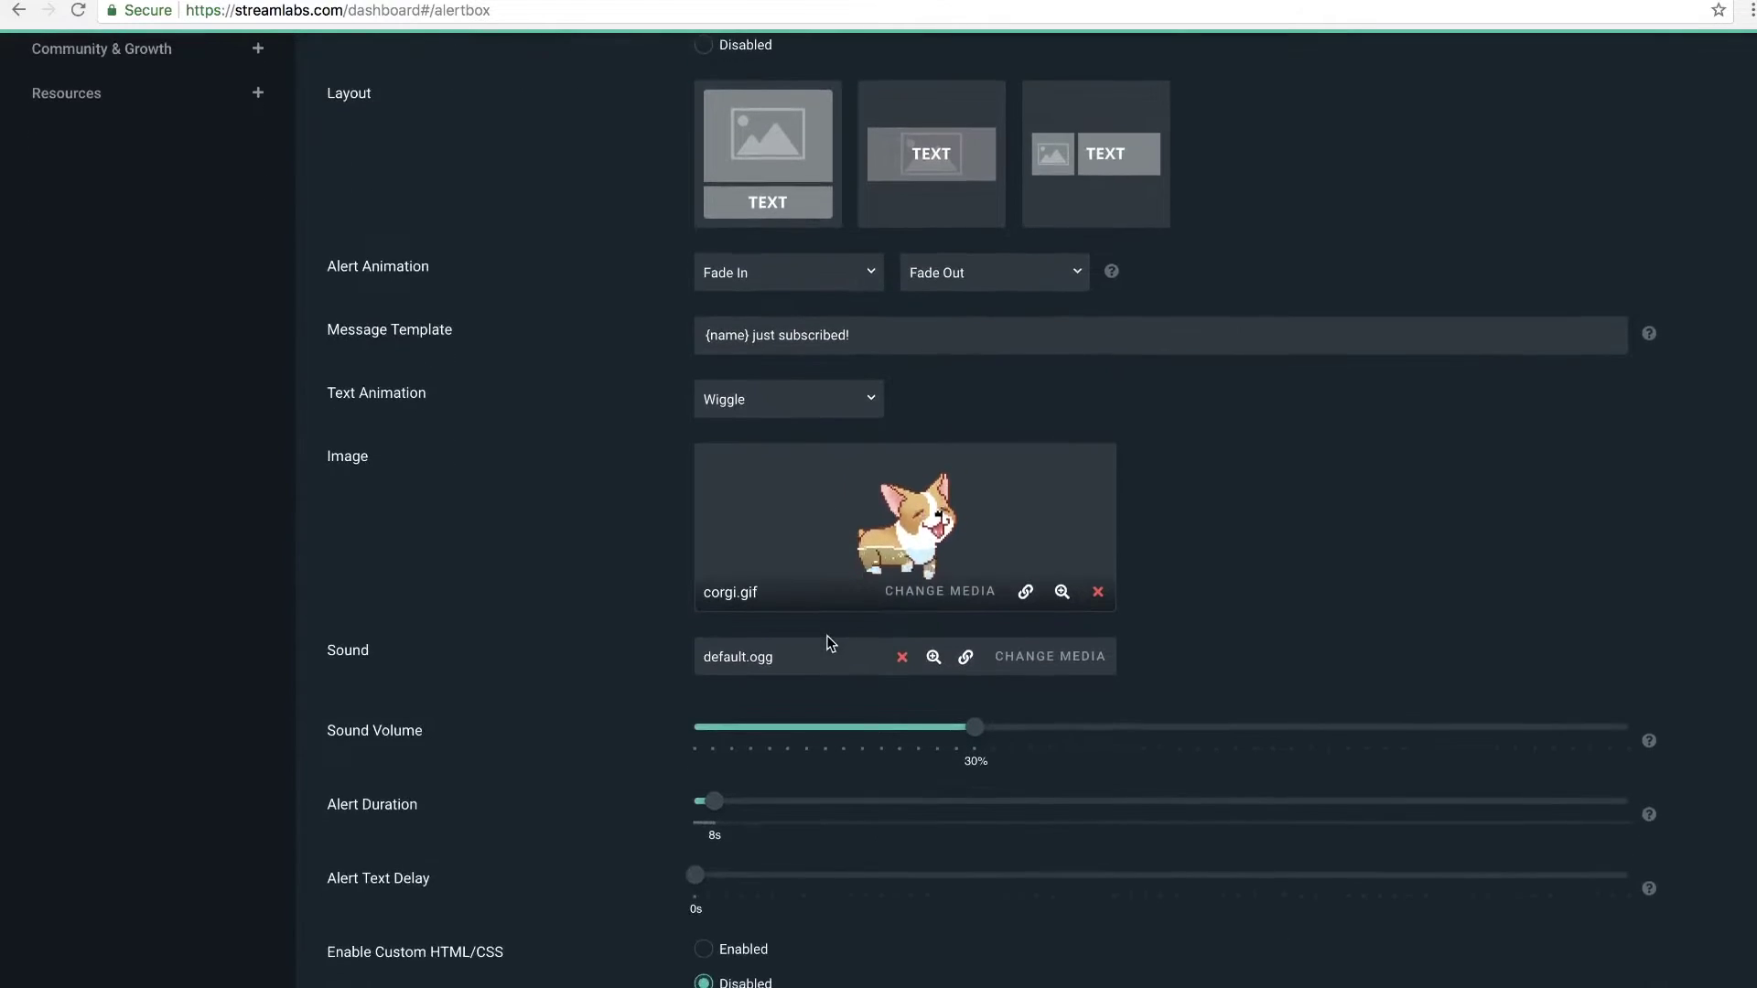
{"action": "scroll", "coordinate": [828, 645], "scroll_direction": "up", "scroll_amount": 1}
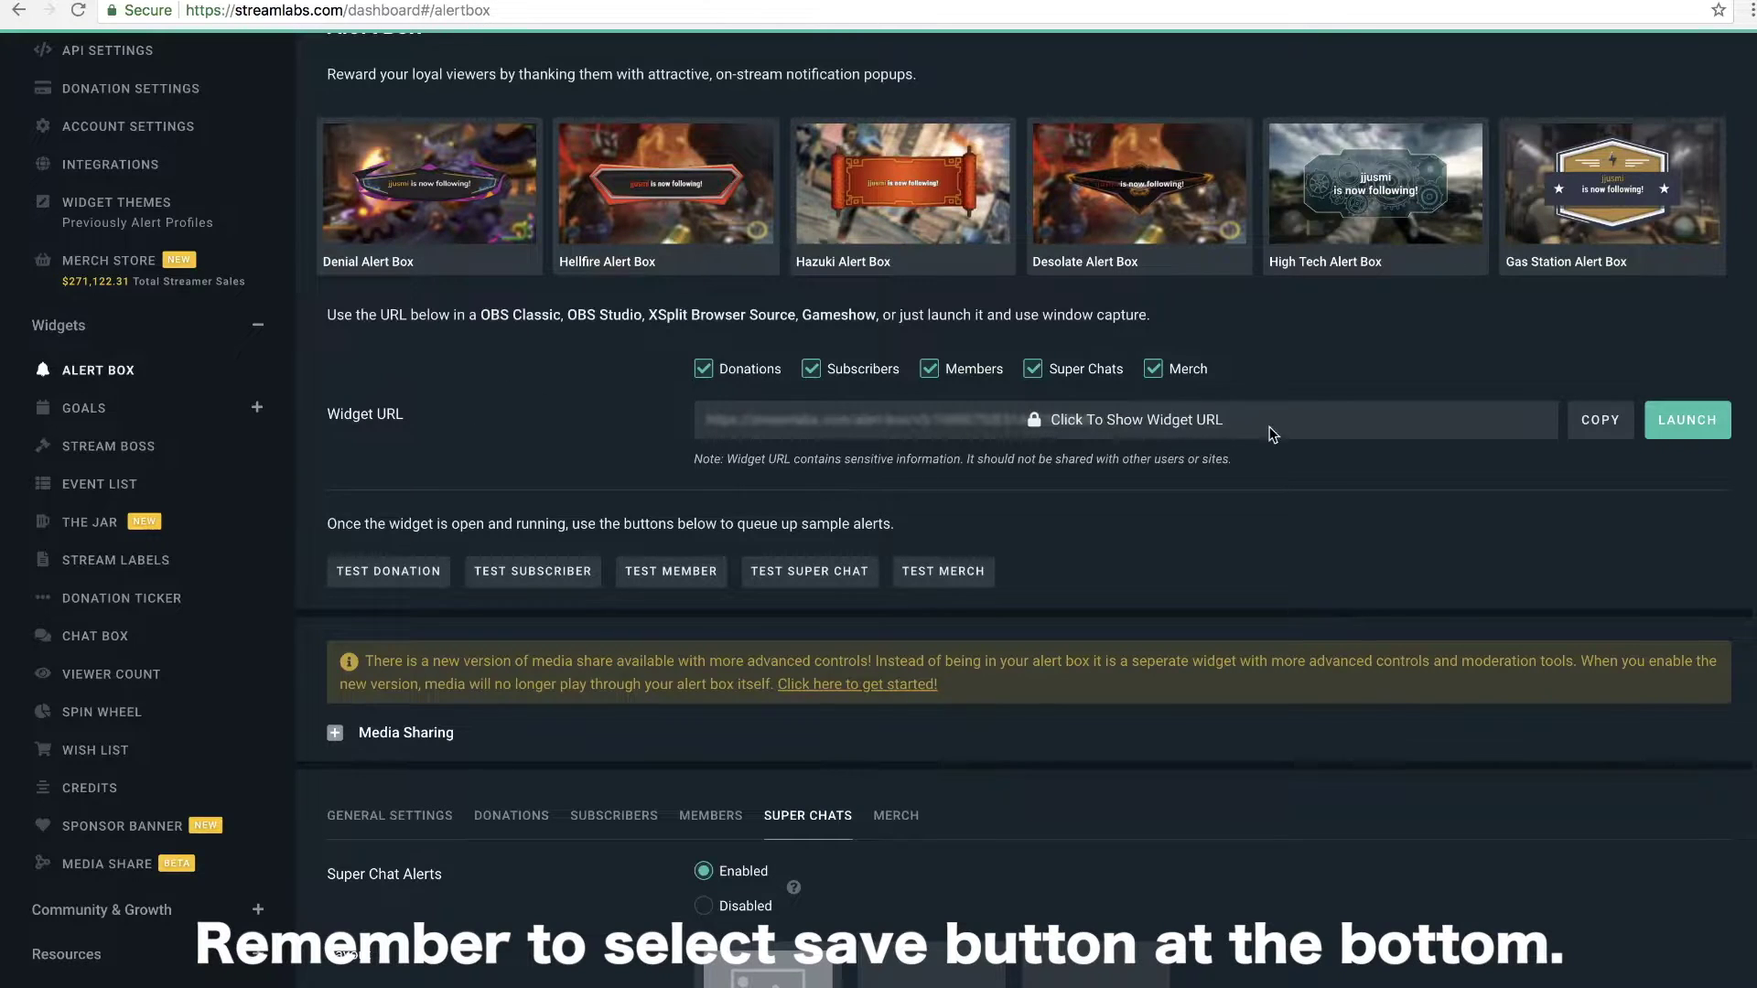
Step: Launch the Alert Box widget in its own window and send a test subscriber alert
{"action": "left_click", "coordinate": [1688, 430]}
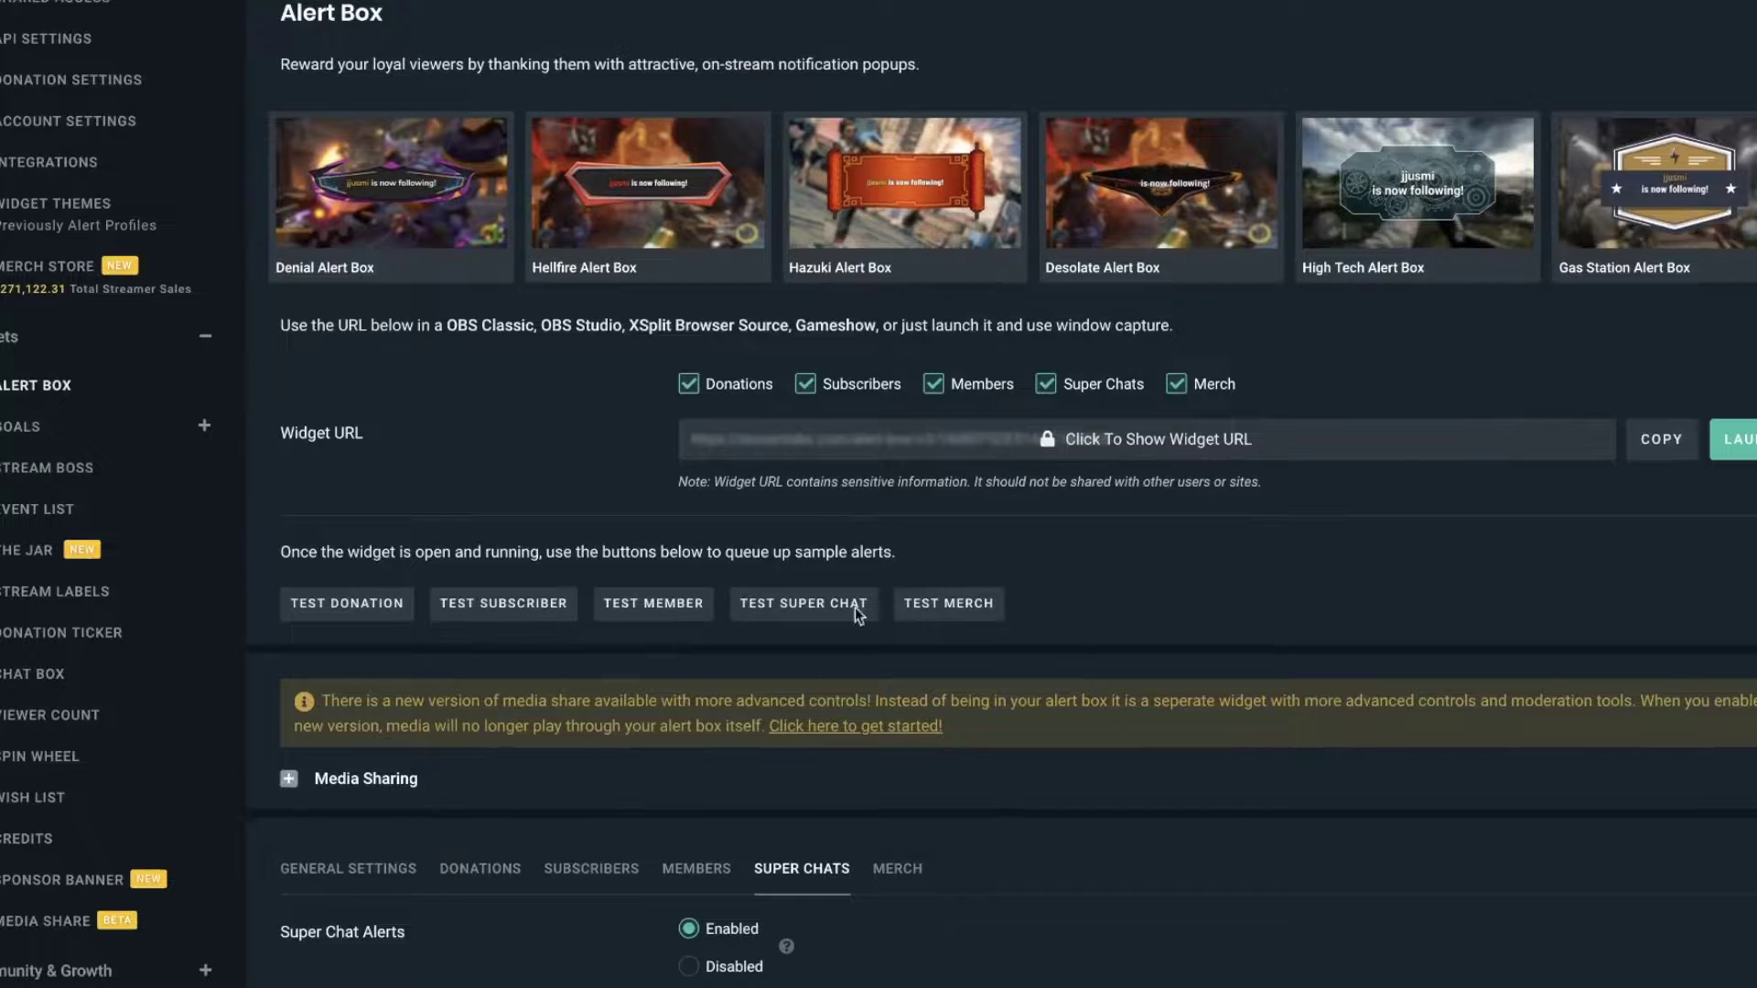
{"action": "scroll", "coordinate": [854, 608], "scroll_direction": "down", "scroll_amount": 2}
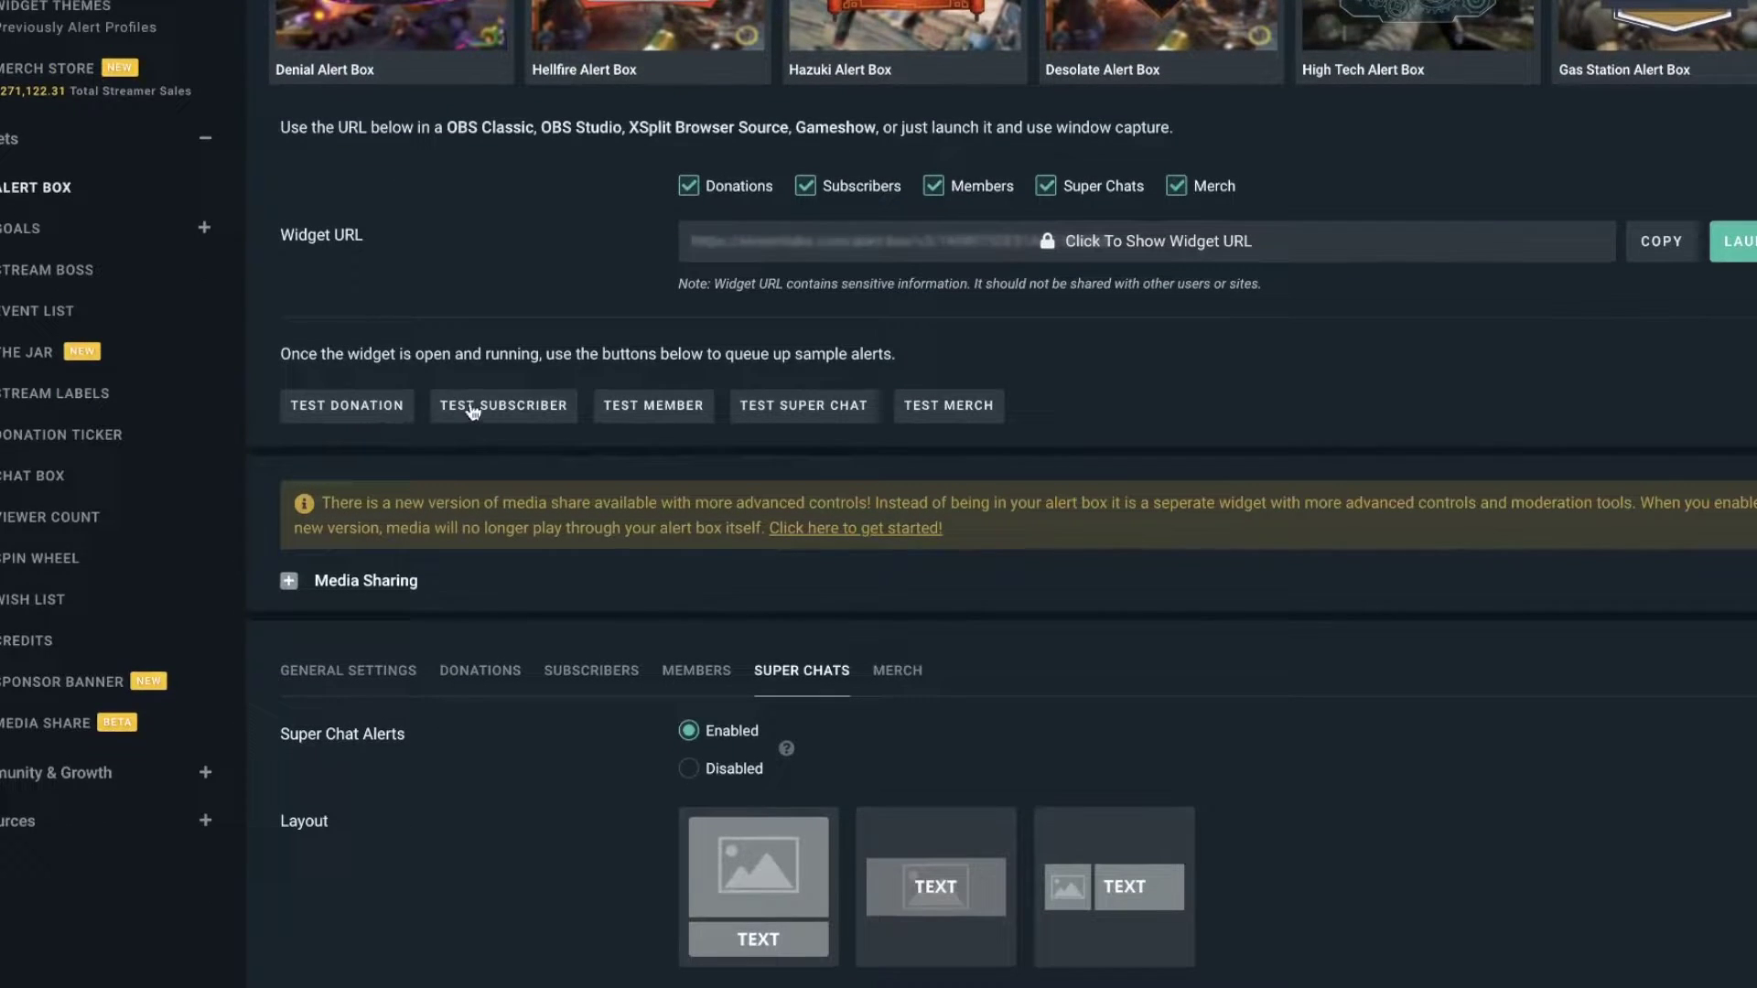
{"action": "left_click", "coordinate": [533, 413]}
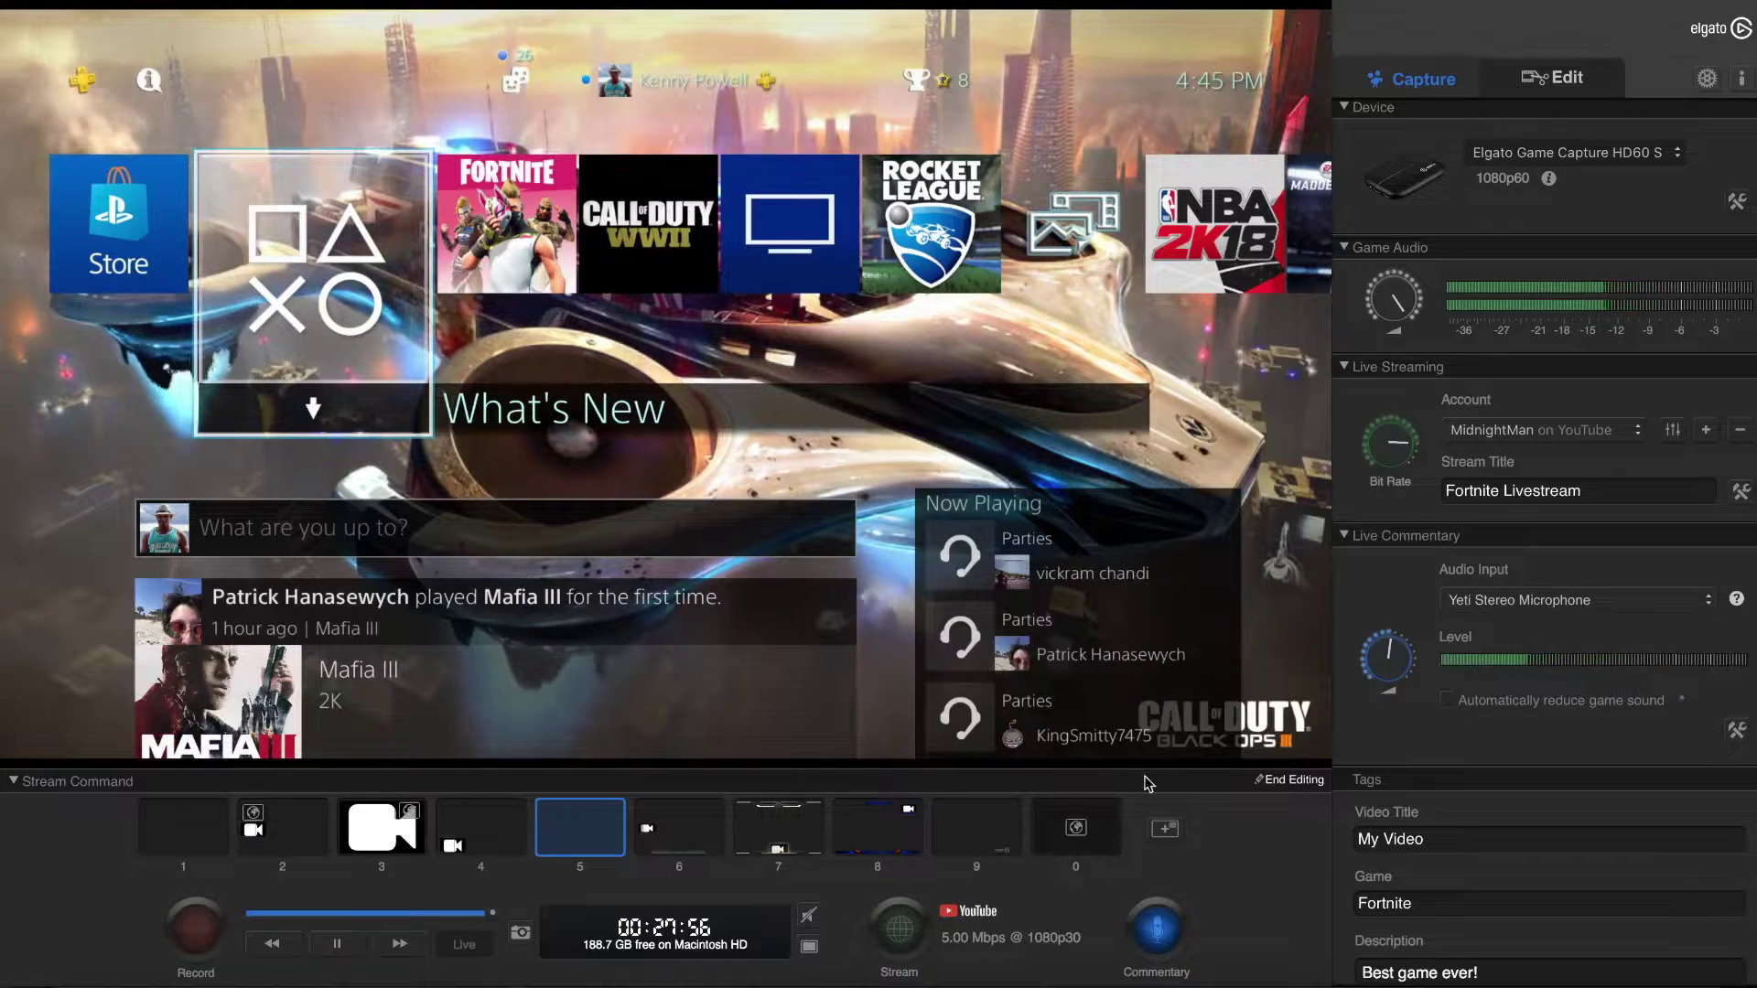
Step: Choose Web Pages > Add Website from Stream Command's Add Overlay list
{"action": "left_click", "coordinate": [1165, 831]}
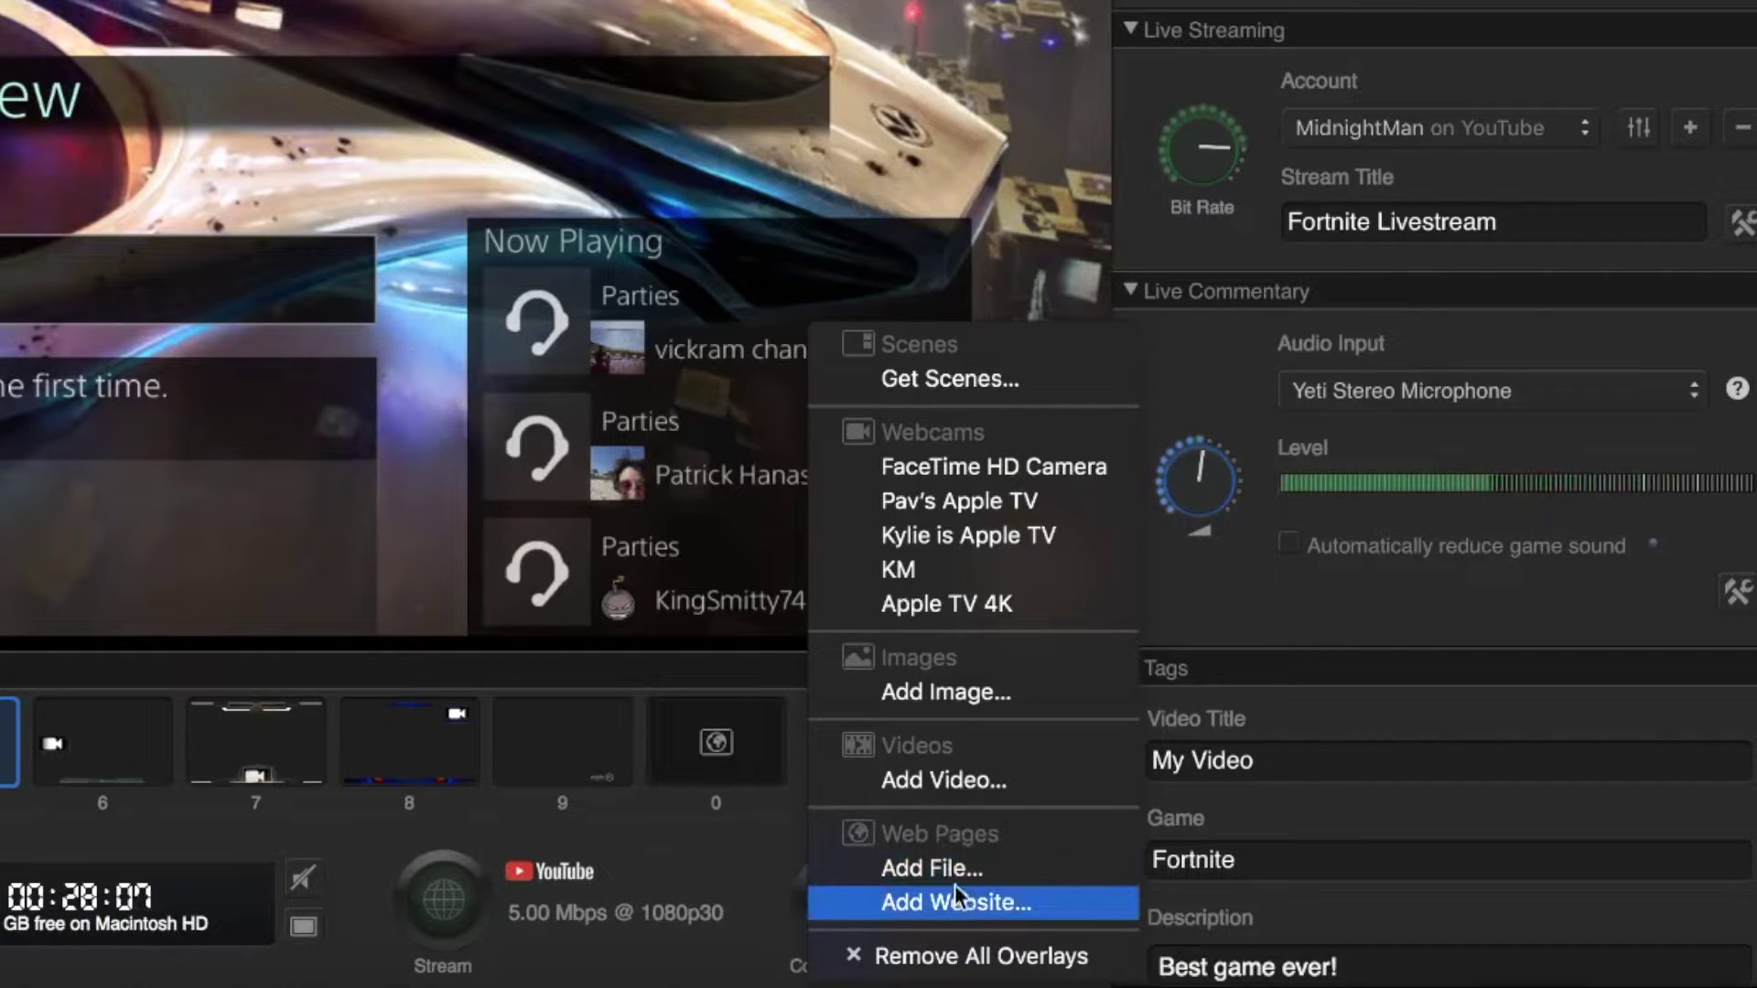
{"action": "left_click", "coordinate": [957, 903]}
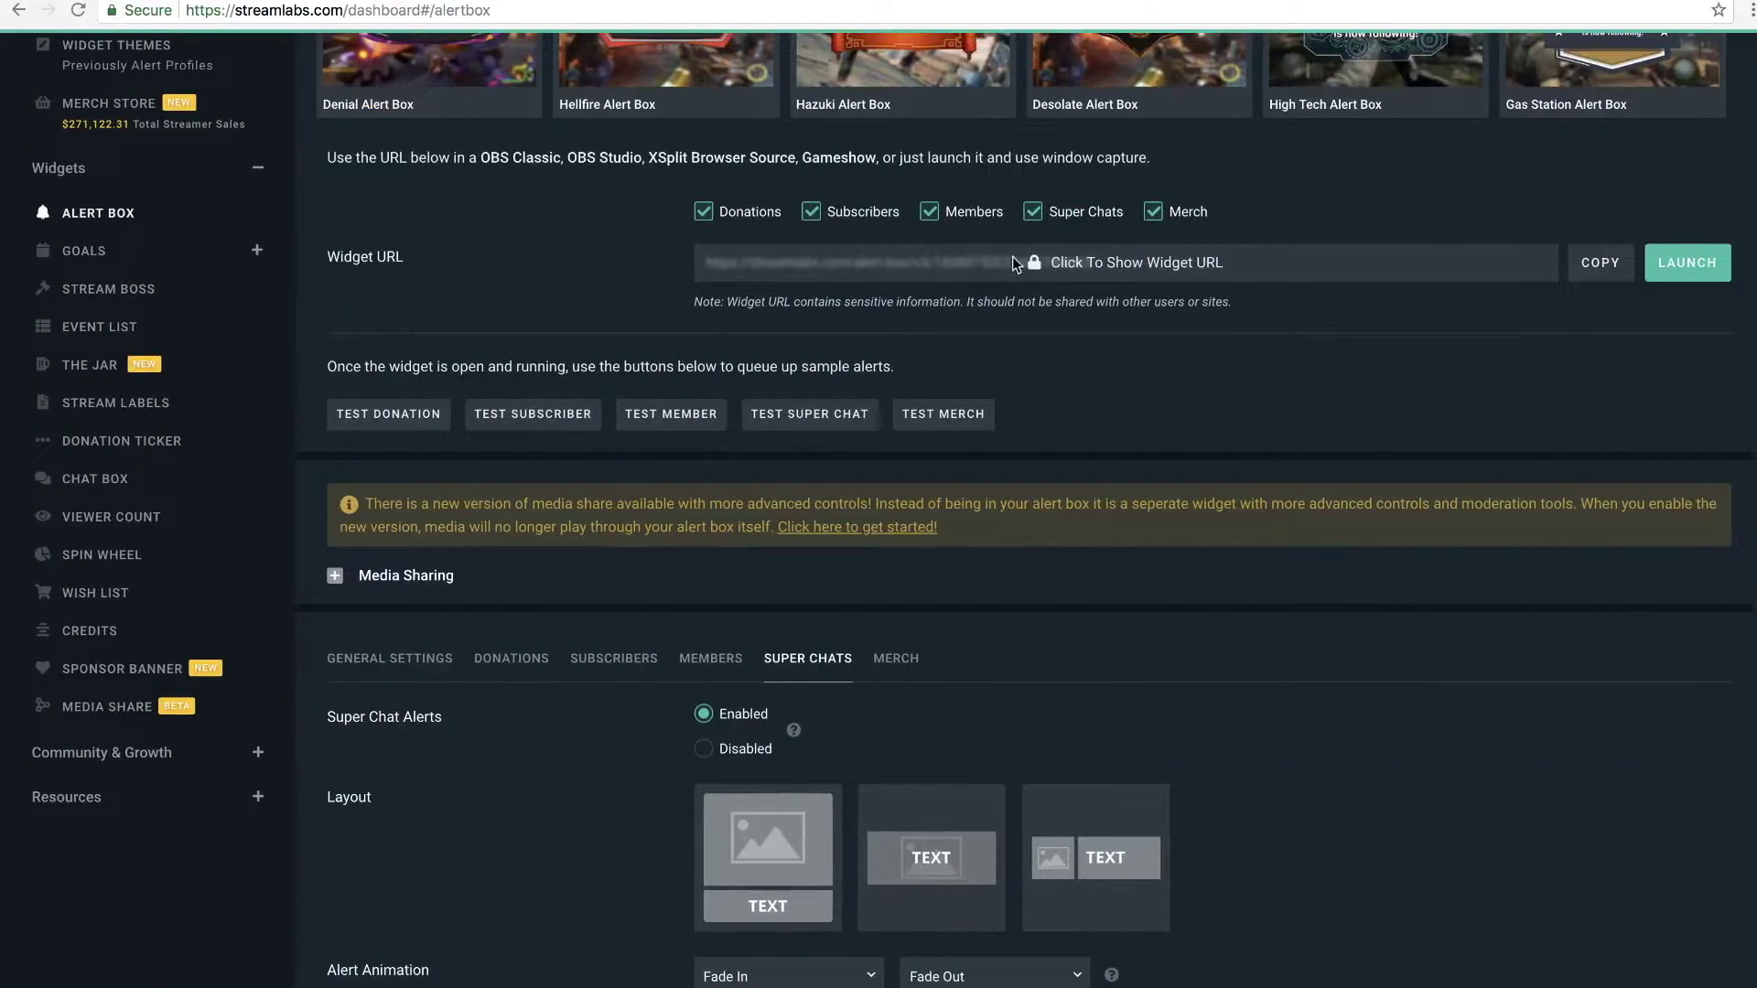
Step: Add the copied Streamlabs Widget URL as a website overlay positioned at the picture's top-left corner
{"action": "left_click", "coordinate": [1600, 265]}
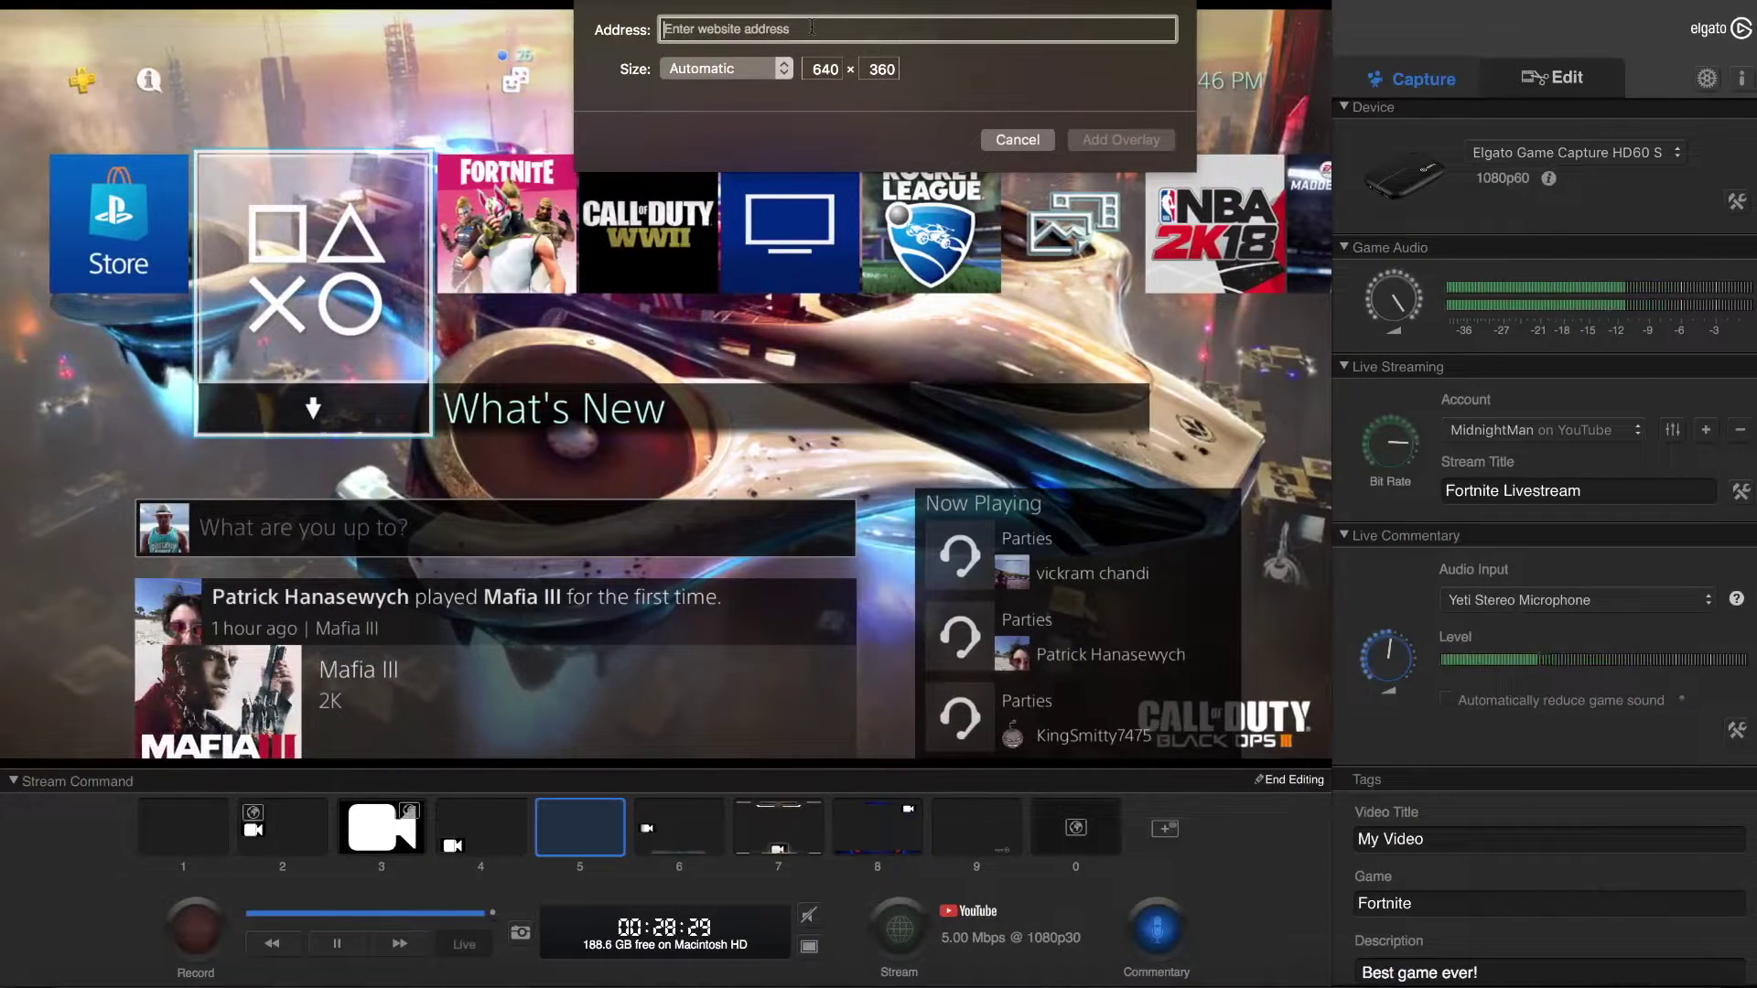
{"action": "key", "text": "super+v"}
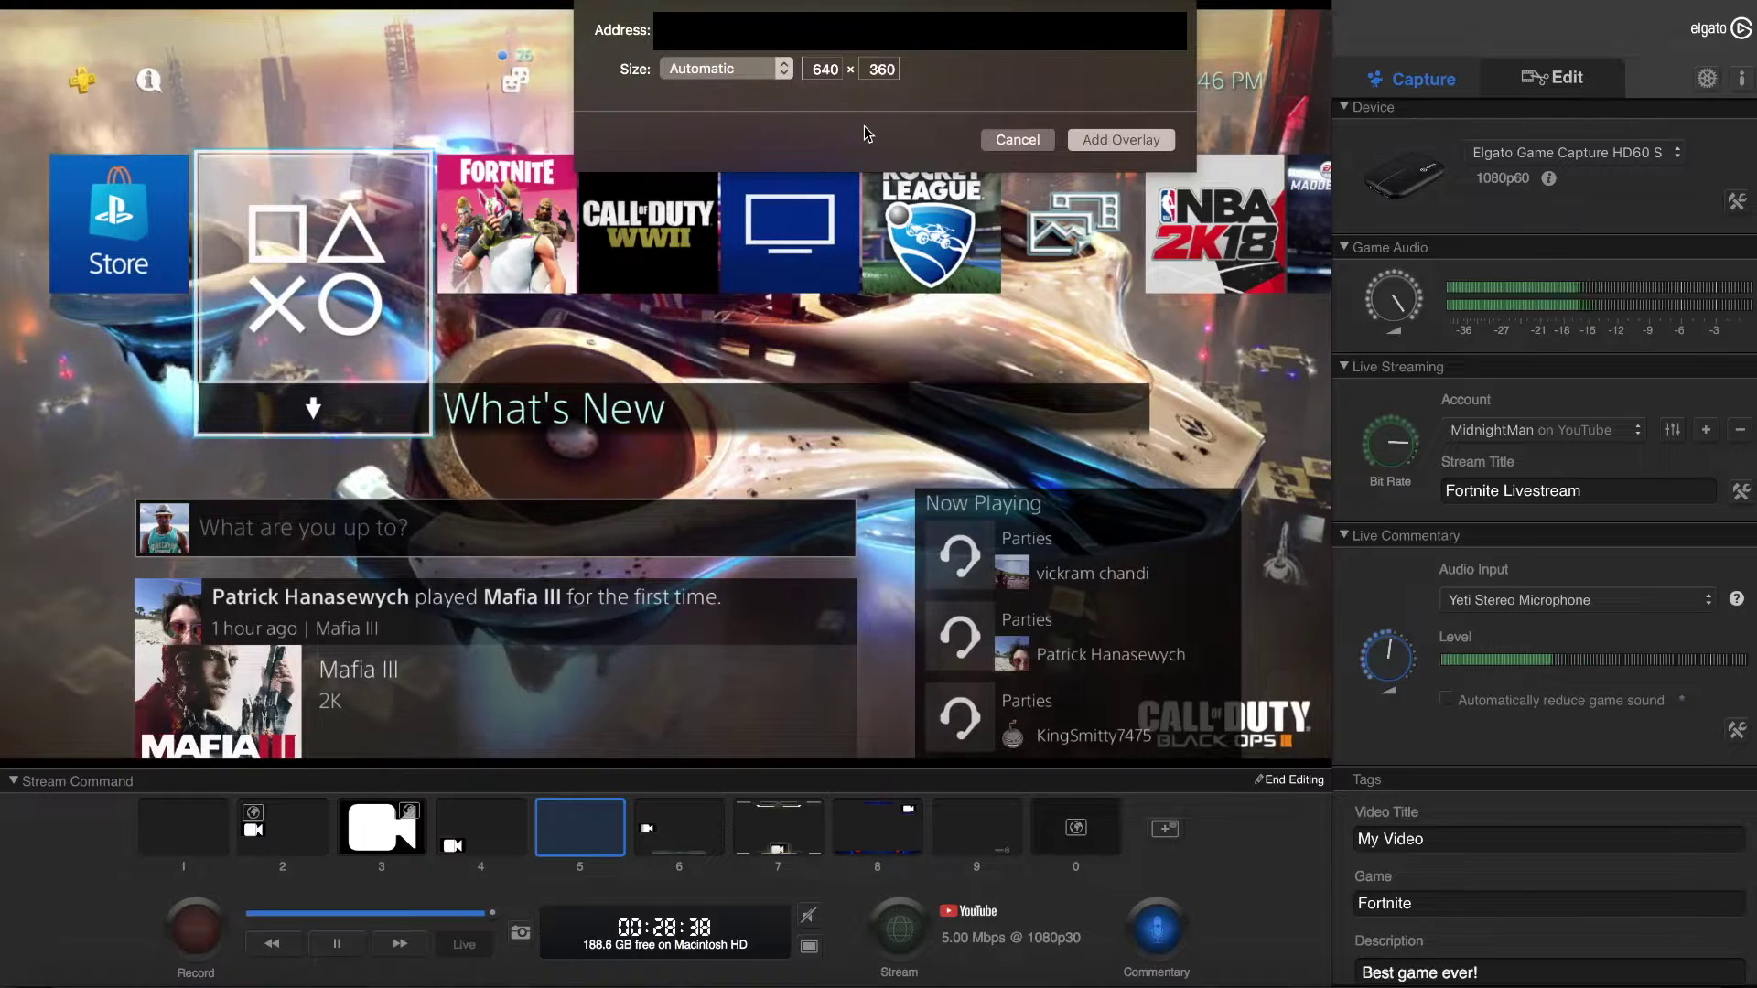
{"action": "left_click", "coordinate": [1122, 139]}
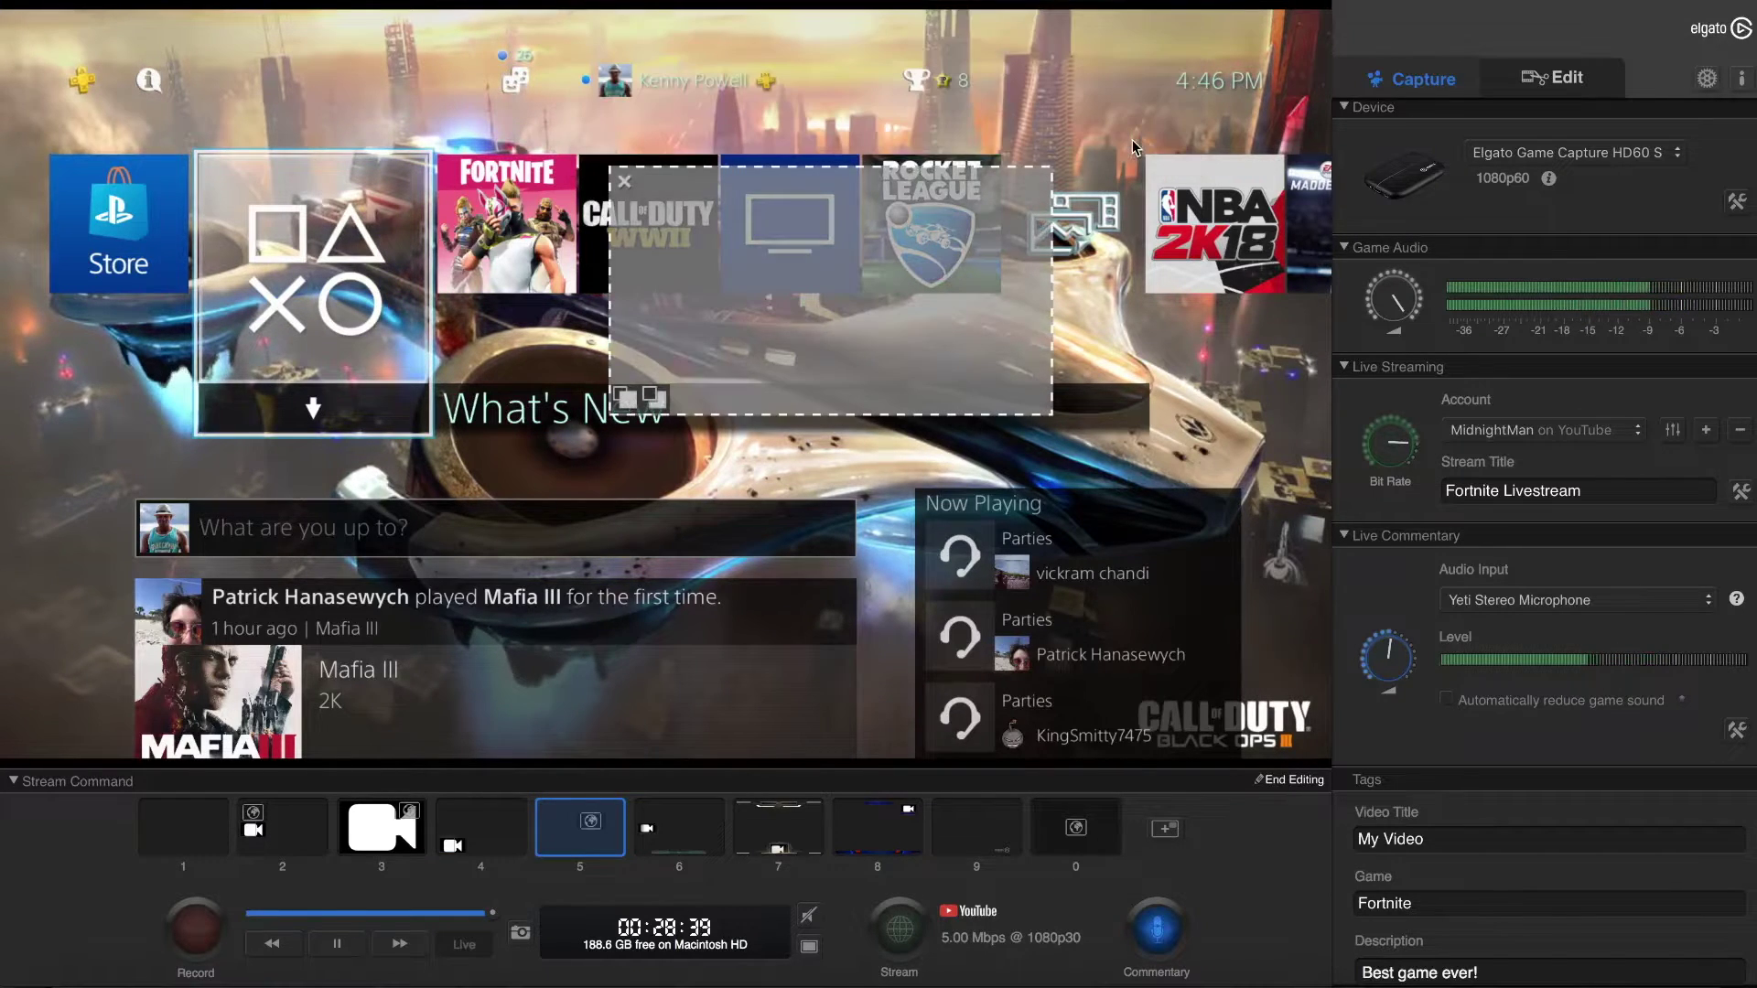
{"action": "left_click_drag", "start_coordinate": [790, 265], "coordinate": [187, 185]}
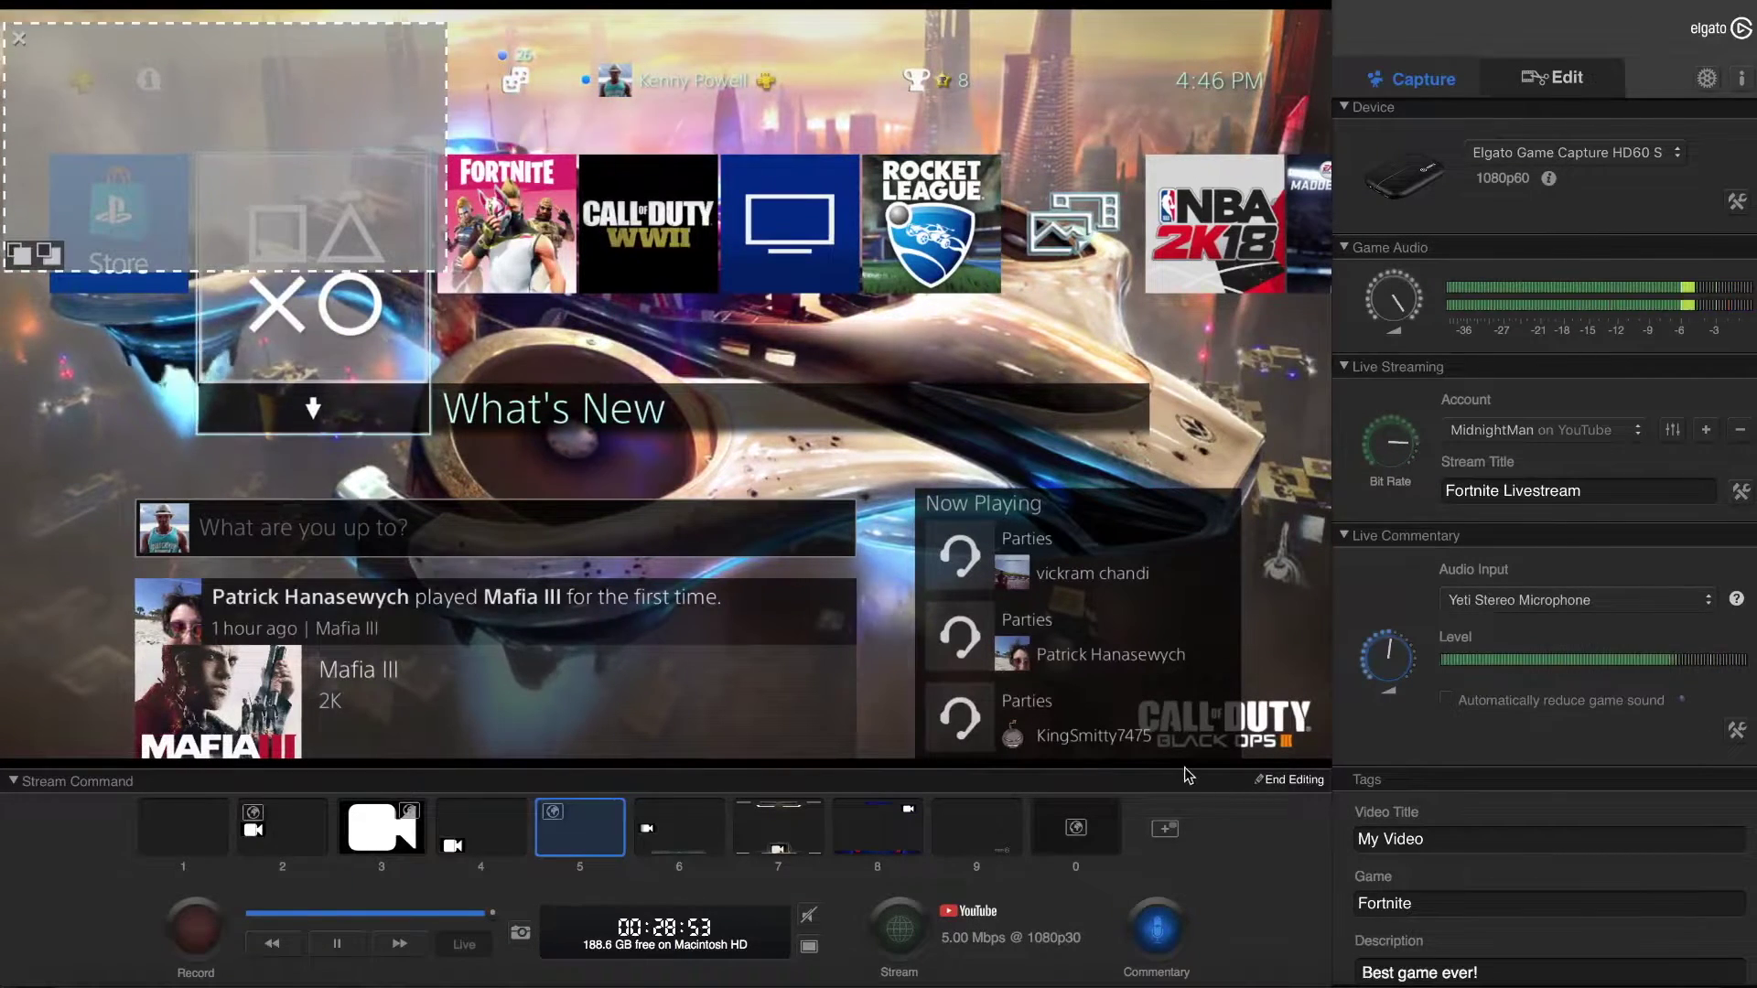
{"action": "left_click", "coordinate": [1290, 779]}
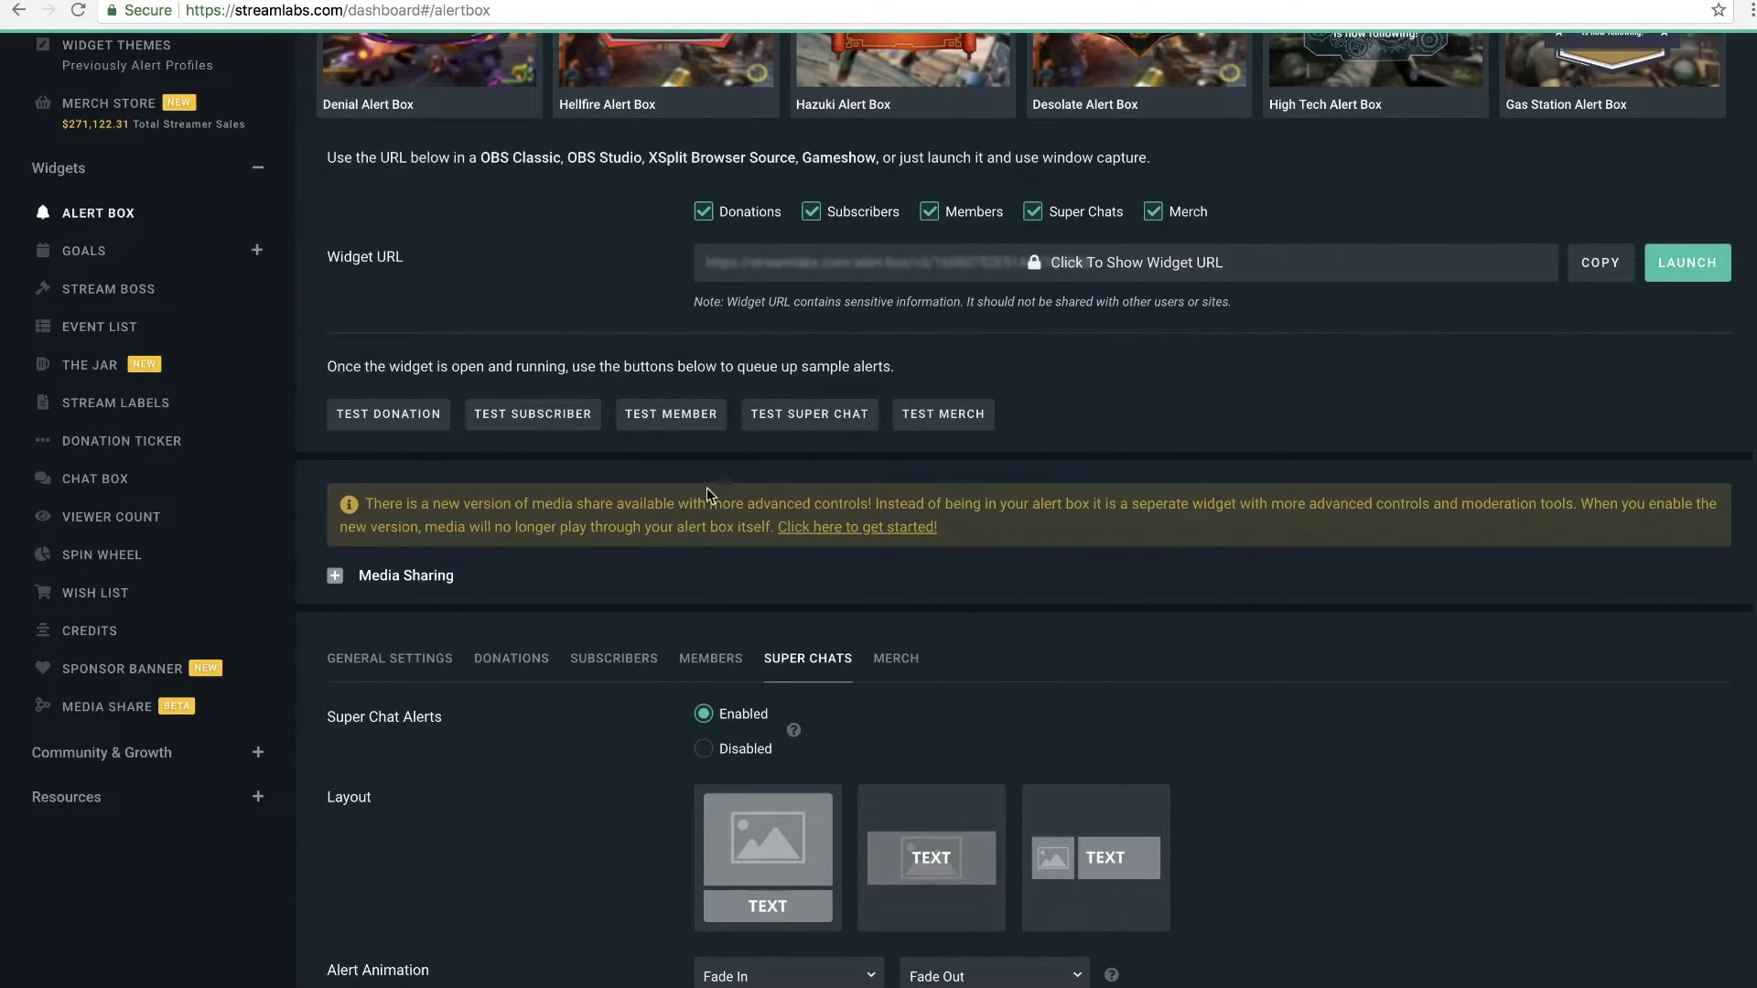
Step: Send another test subscriber alert to check the corgi overlay in Elgato
{"action": "left_click", "coordinate": [563, 417]}
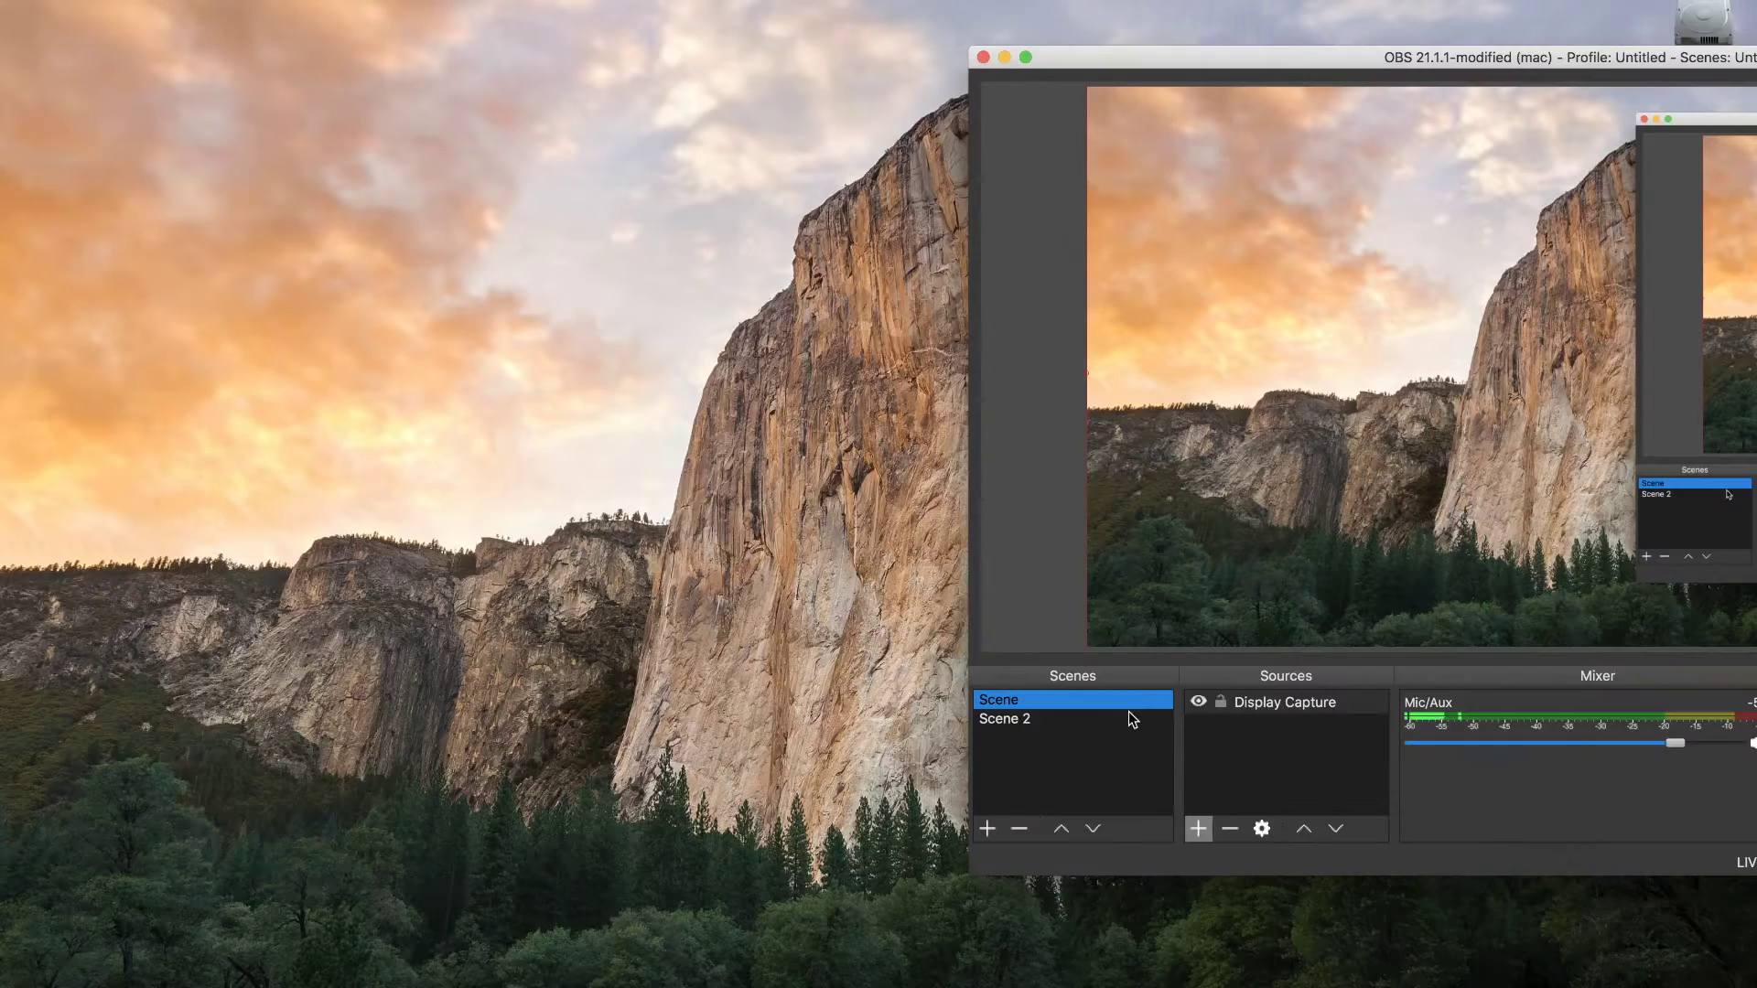
Step: Add an OBS BrowserSource with the pasted Alert Box widget URL and fire a test subscriber alert
{"action": "left_click_drag", "start_coordinate": [1387, 62], "coordinate": [1259, 63]}
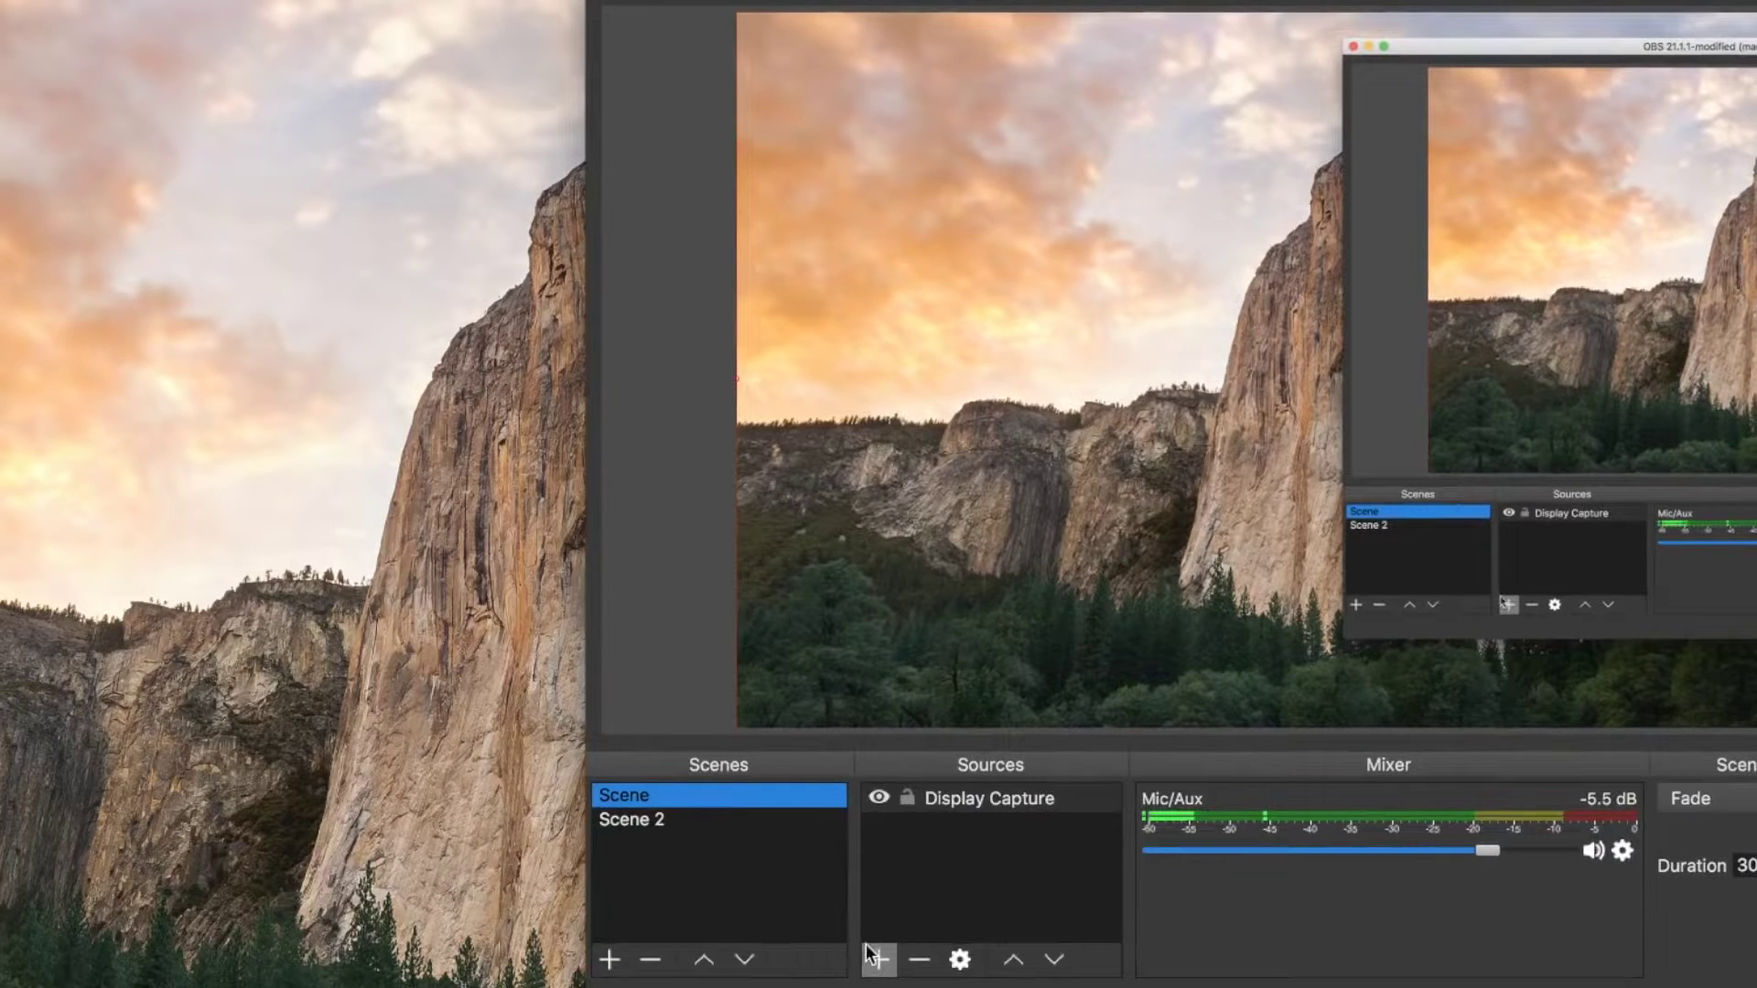
{"action": "left_click", "coordinate": [878, 961]}
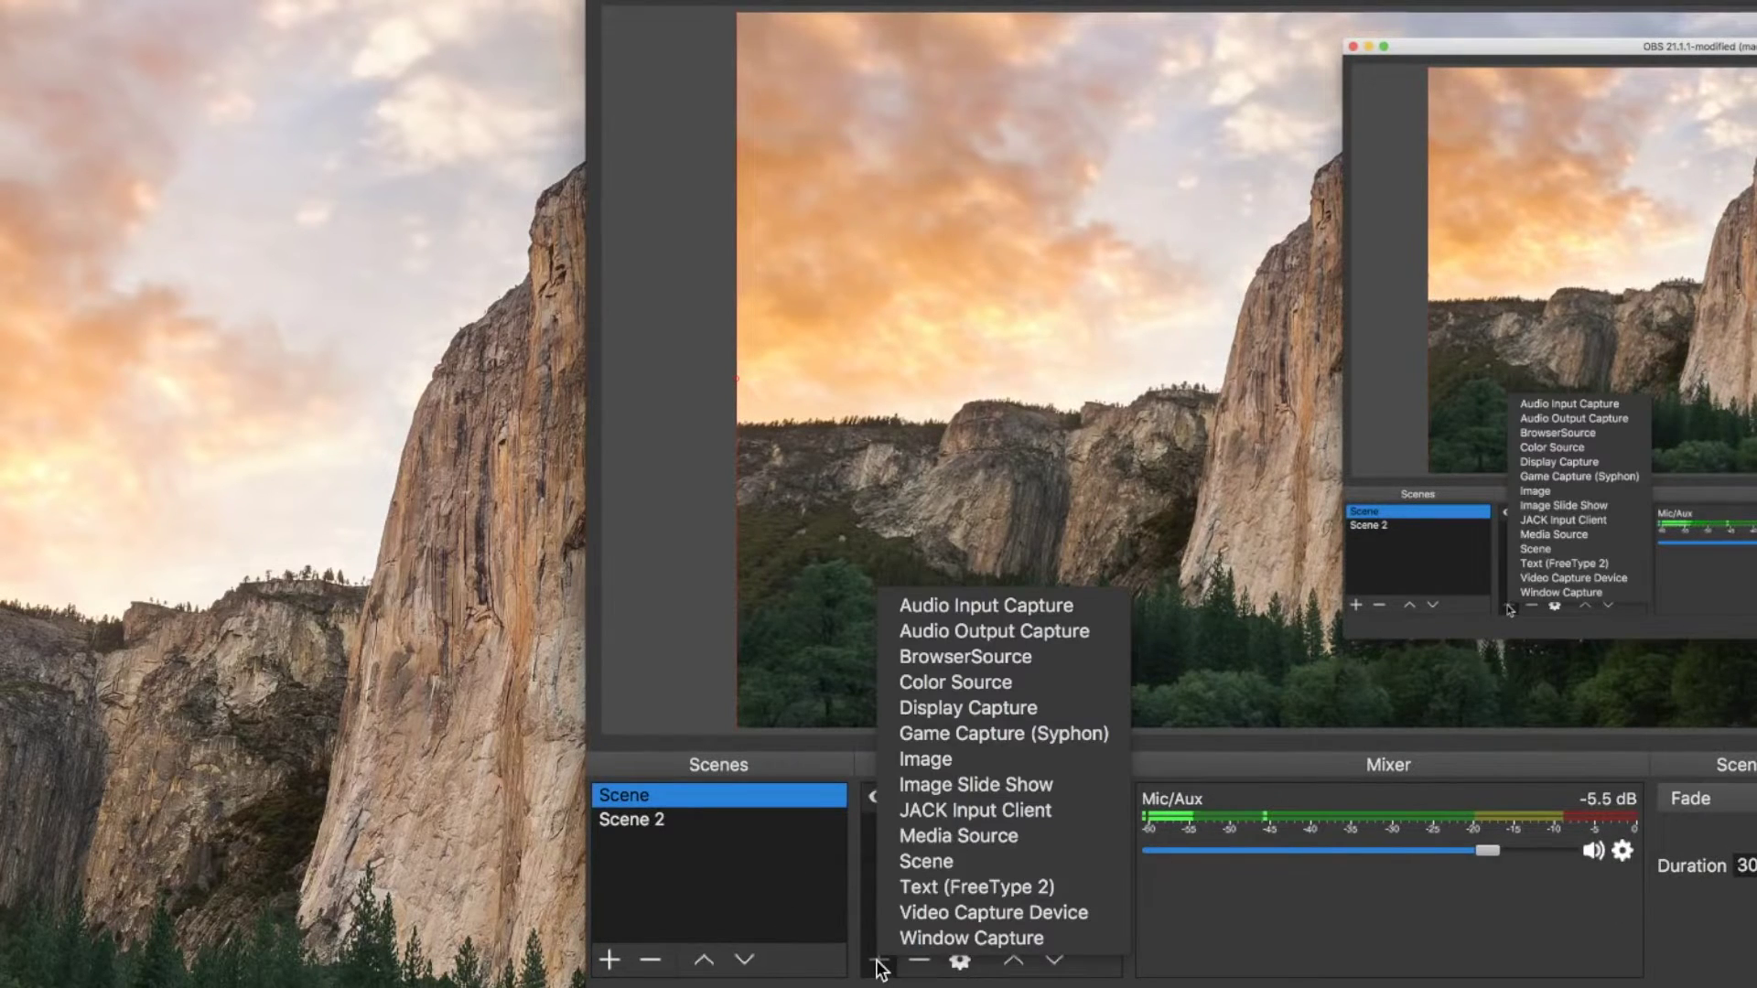
{"action": "left_click", "coordinate": [958, 656]}
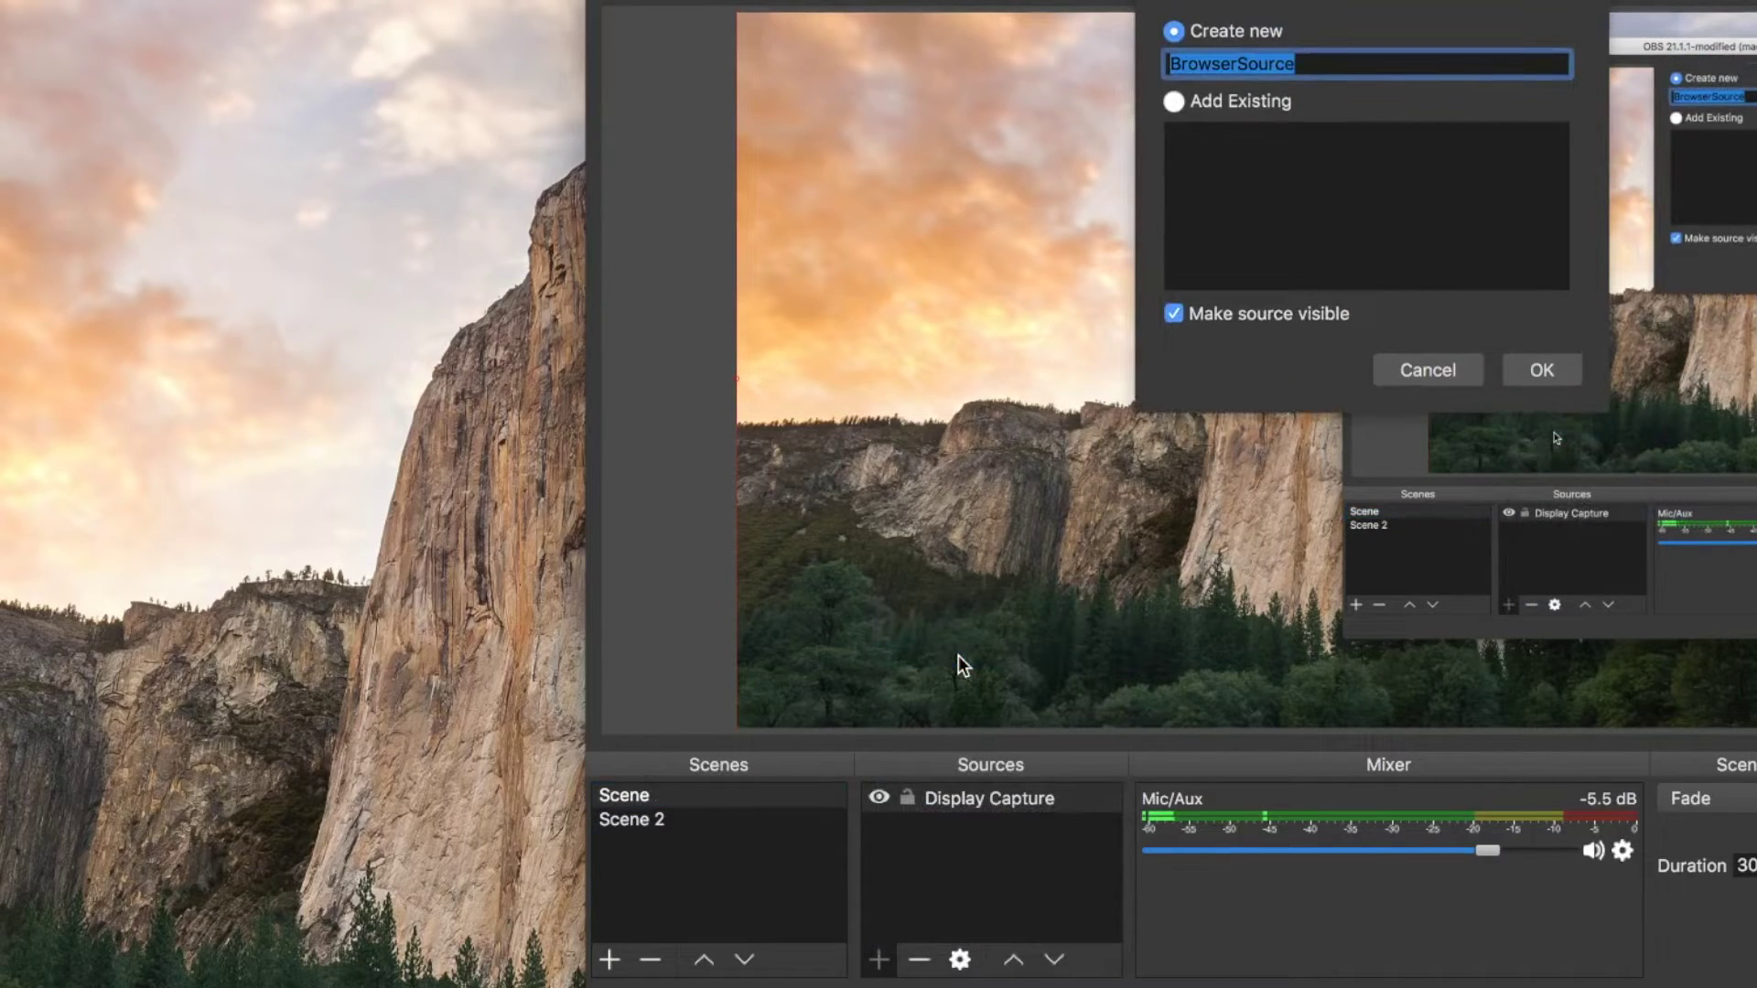
{"action": "left_click", "coordinate": [1542, 370]}
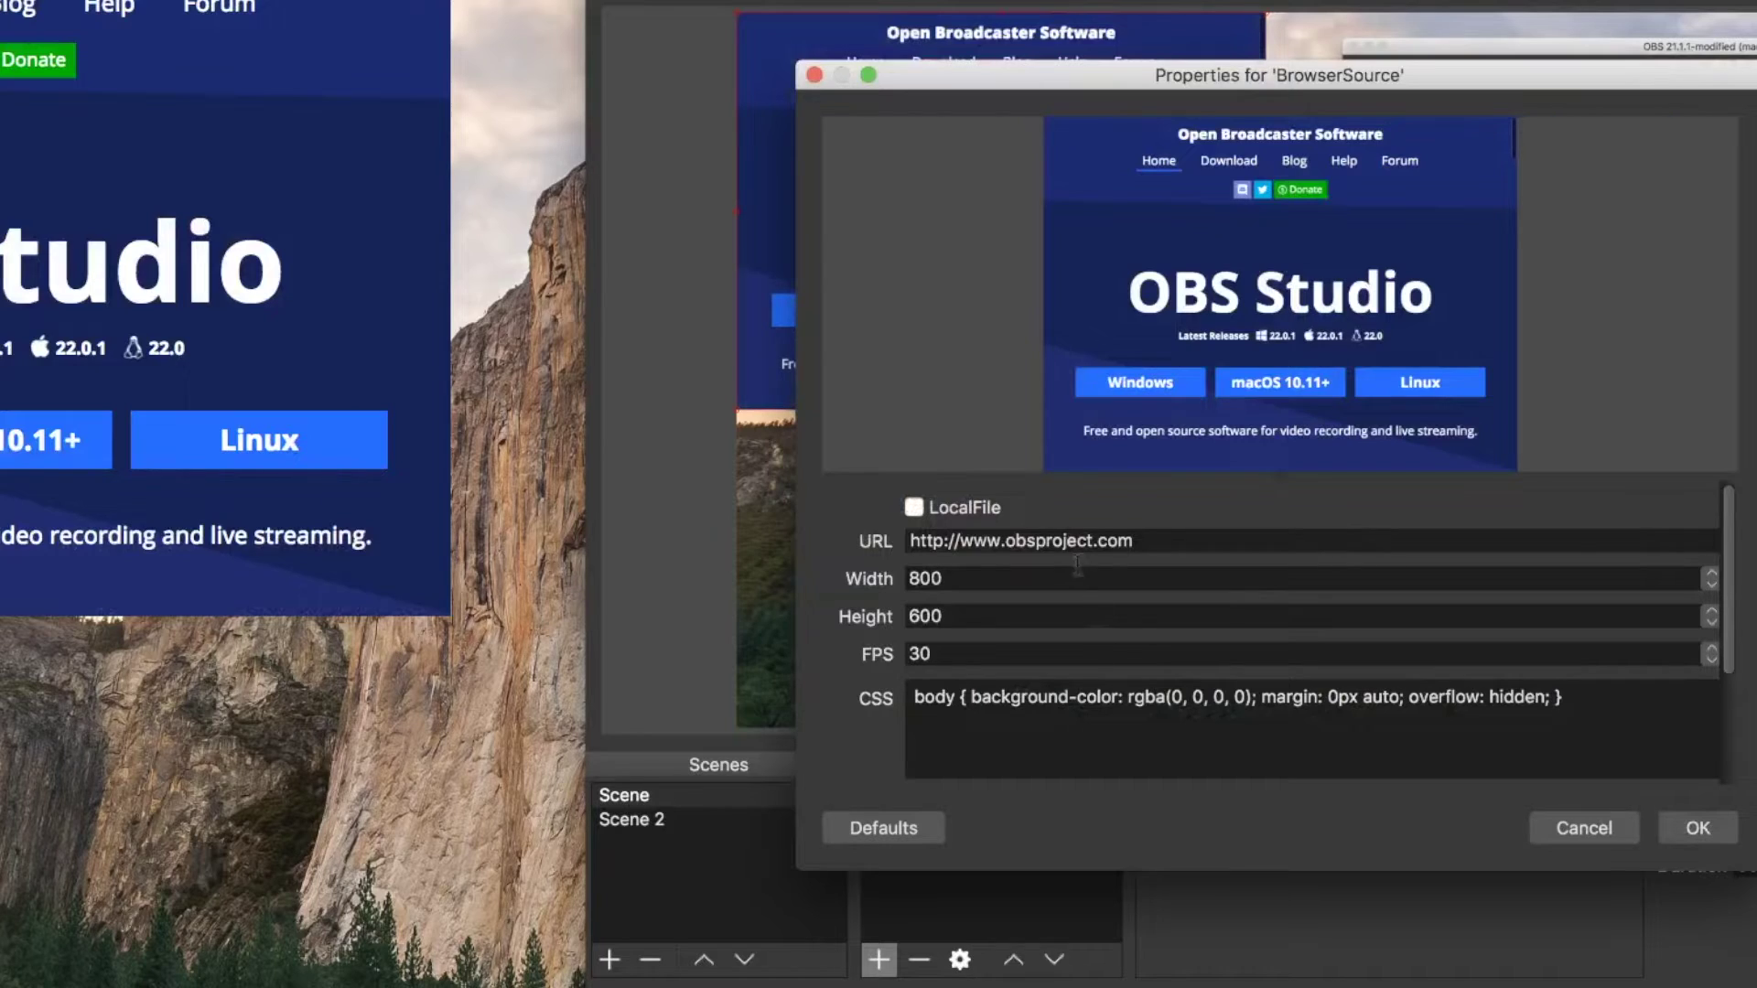
{"action": "left_click", "coordinate": [1064, 541]}
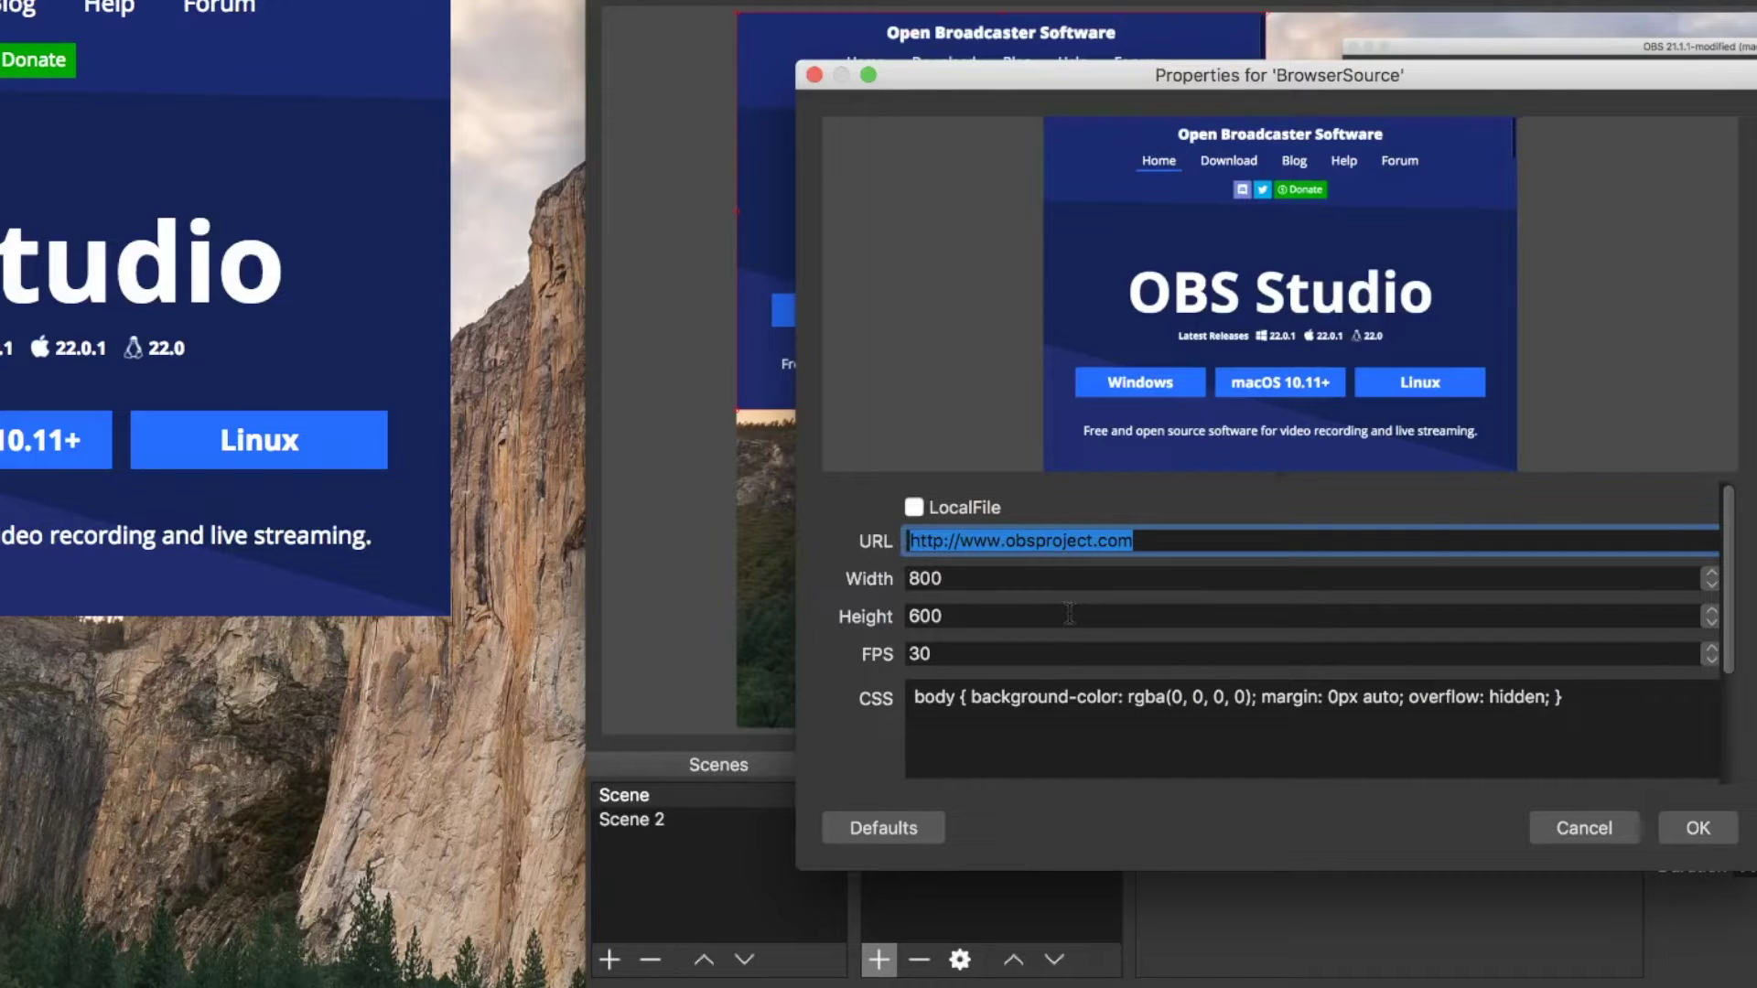
{"action": "key", "text": "super+v"}
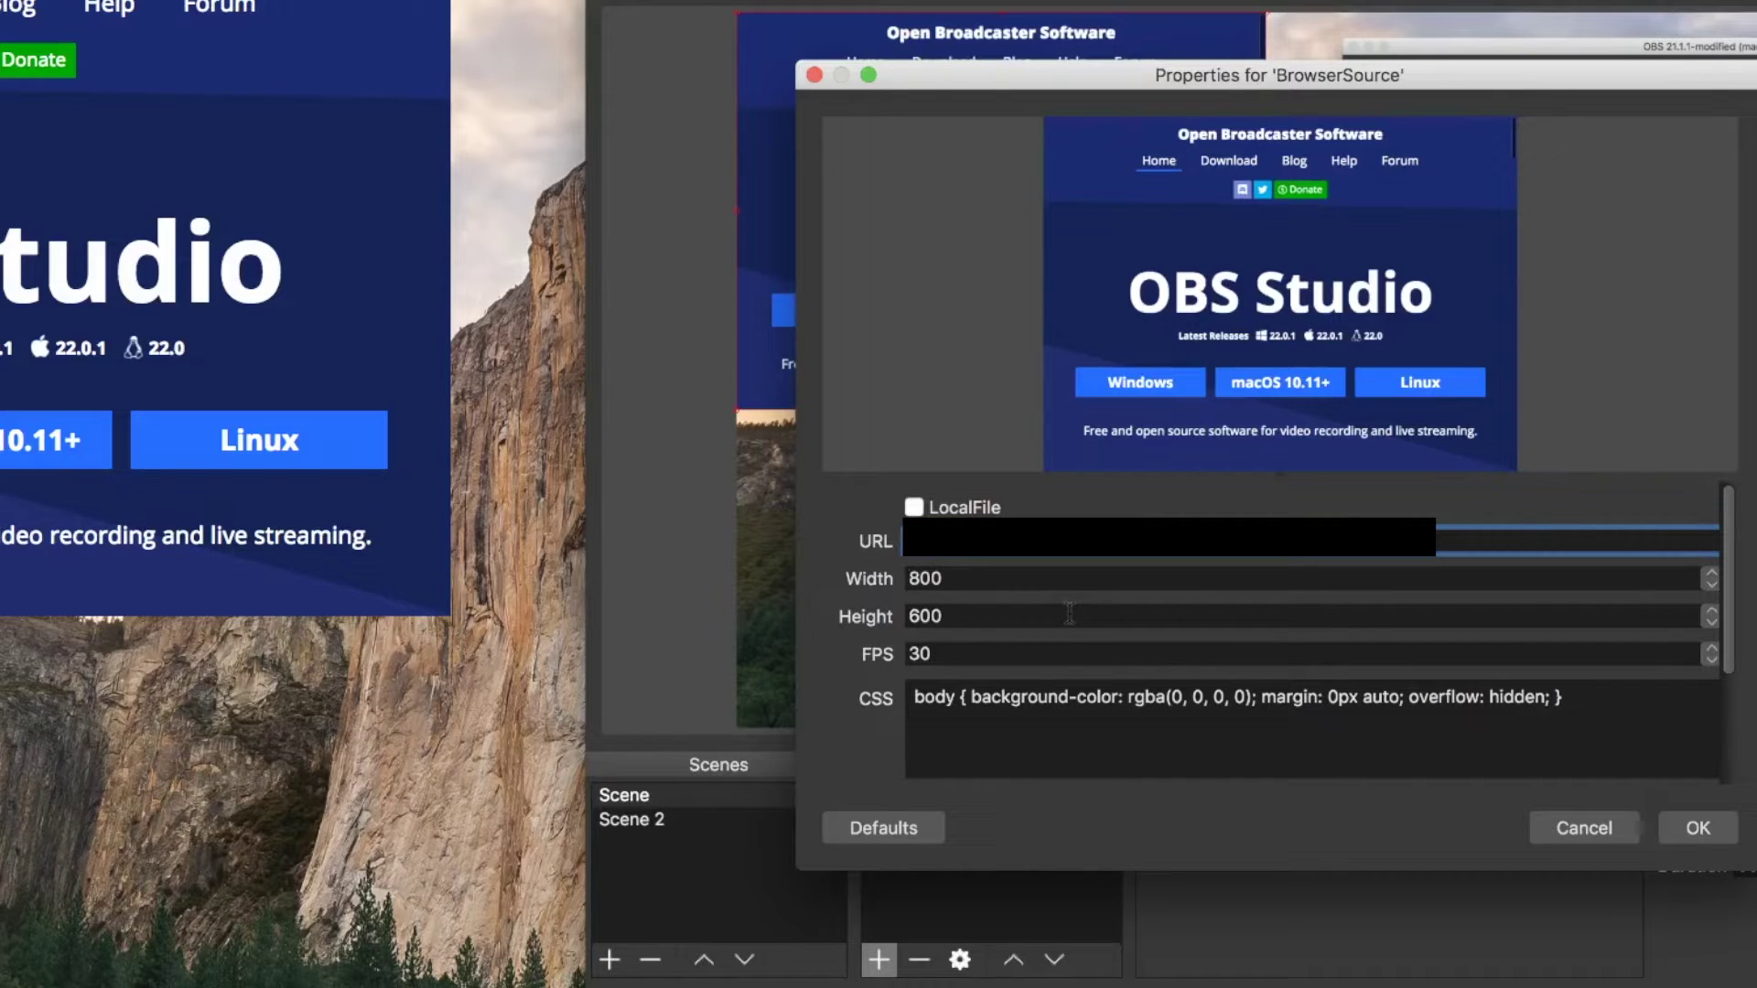
{"action": "left_click", "coordinate": [1690, 833]}
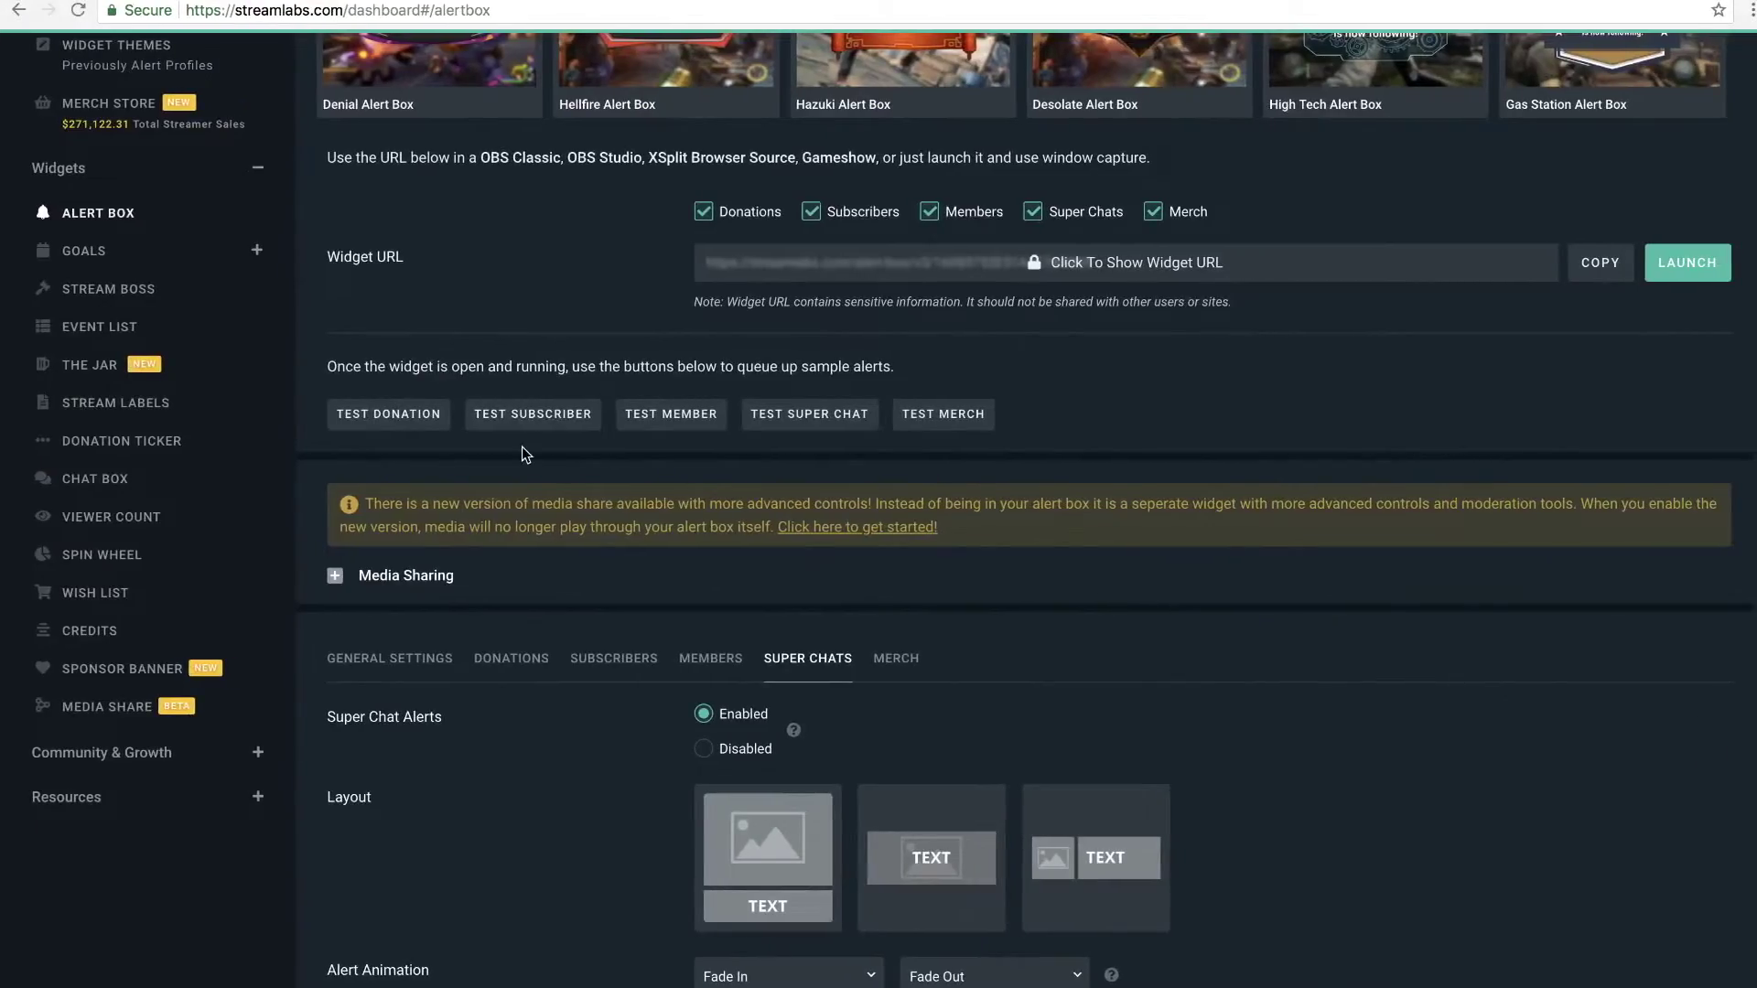
{"action": "left_click", "coordinate": [529, 415]}
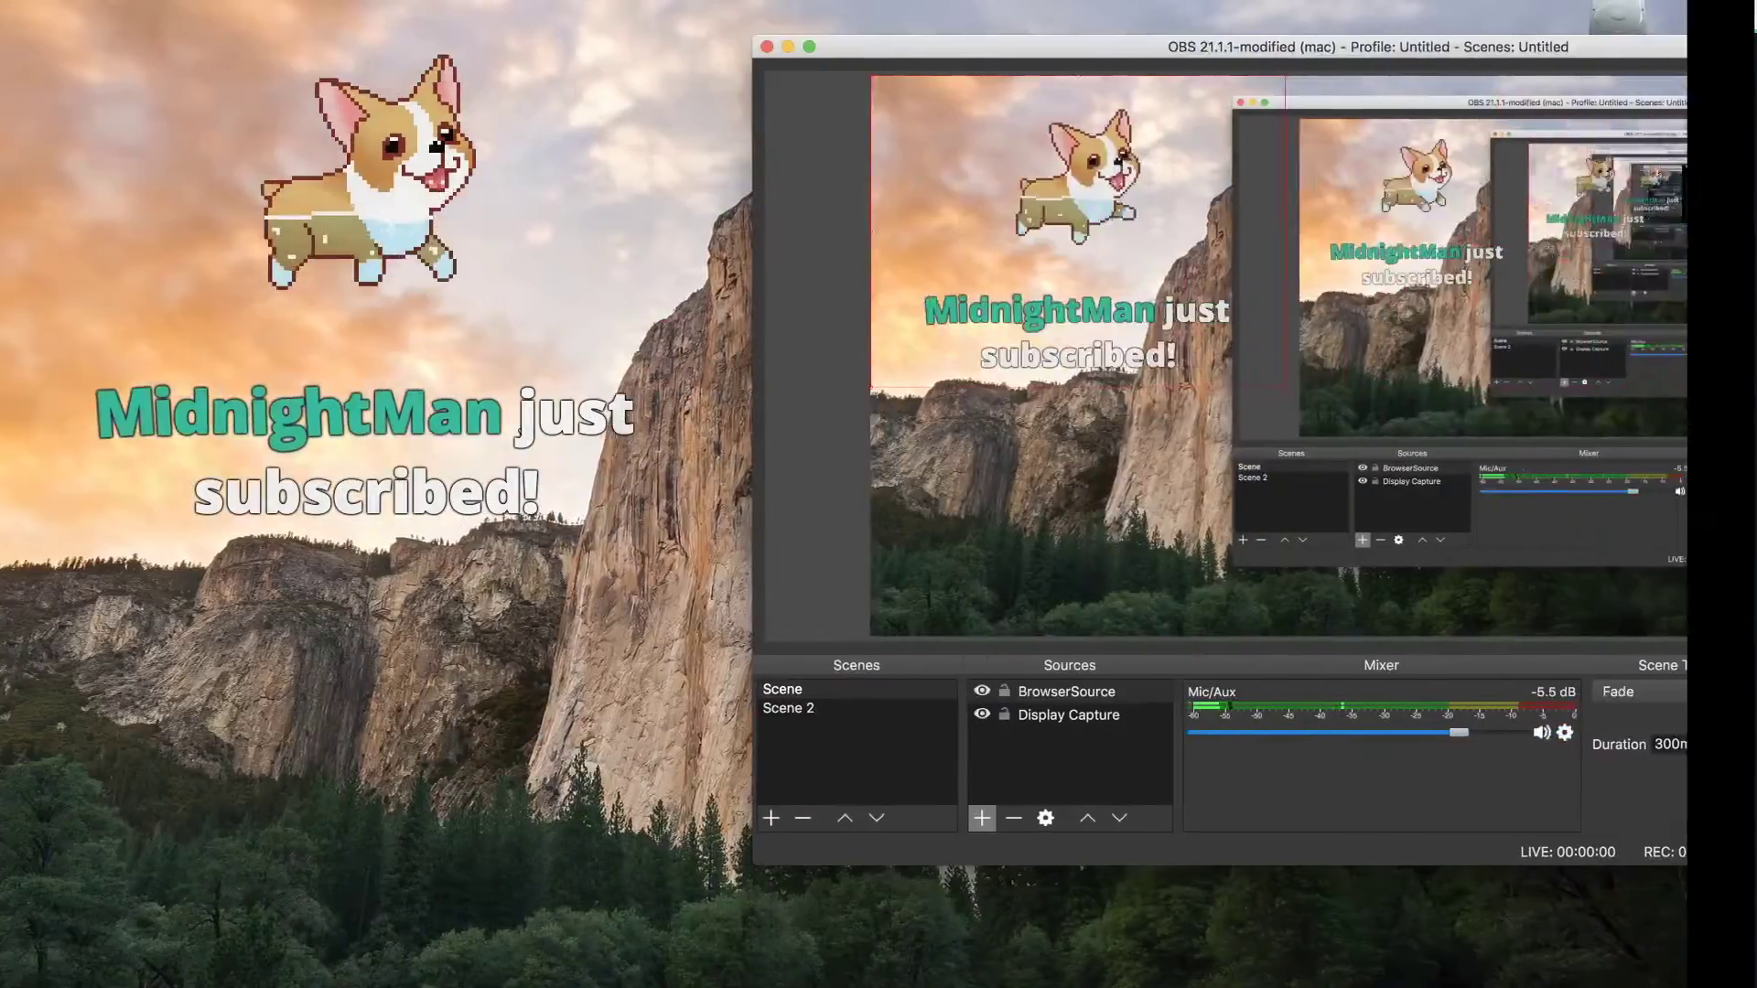